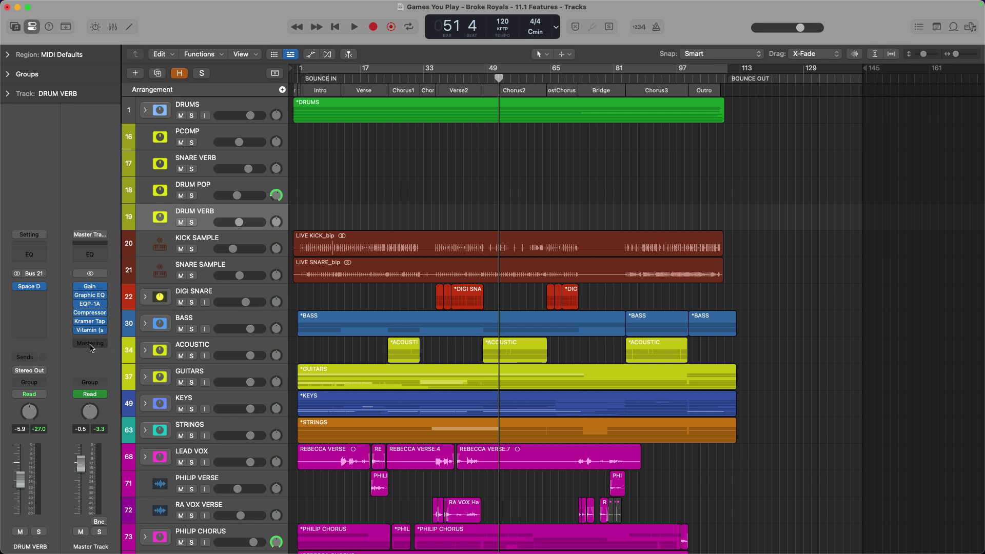
Step: Add Mastering Assistant to the Master Track, let it analyze, then set the slot to No Plug-in
{"action": "left_click", "coordinate": [90, 344]}
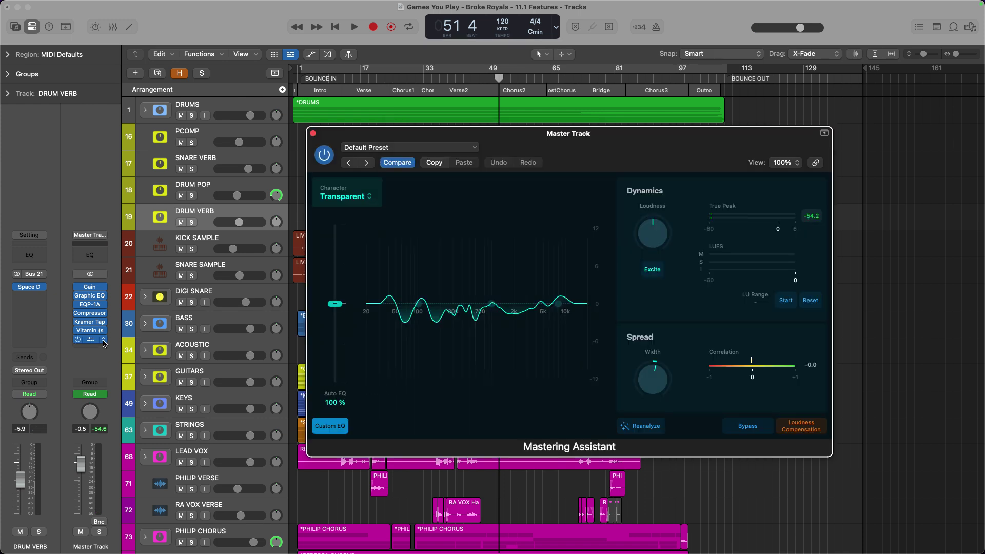
{"action": "left_click", "coordinate": [104, 343]}
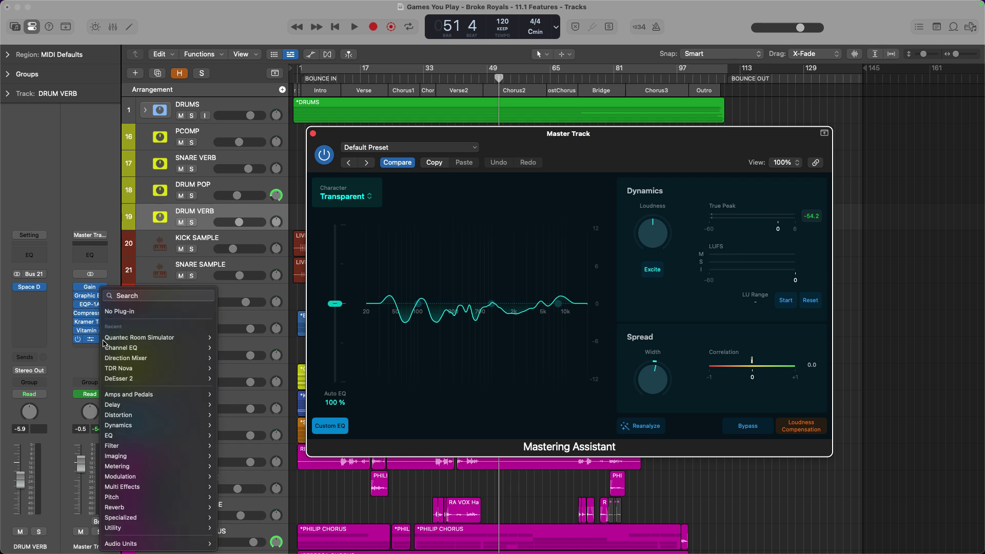
{"action": "left_click", "coordinate": [118, 312]}
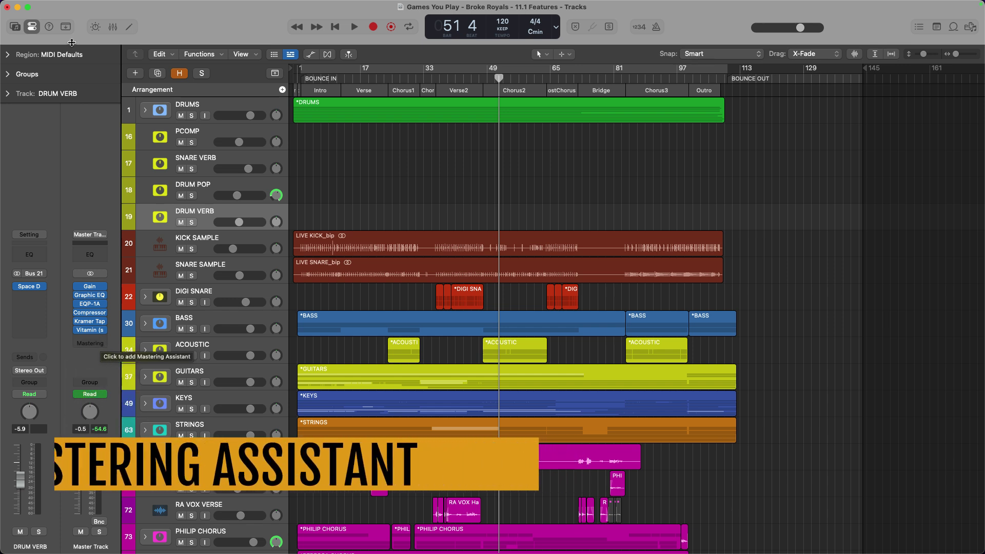
Step: In Settings > View > Mixer, turn off Show Mastering Assistant Button and close Settings
{"action": "left_click", "coordinate": [54, 6]}
{"action": "mouse_move", "coordinate": [51, 38]}
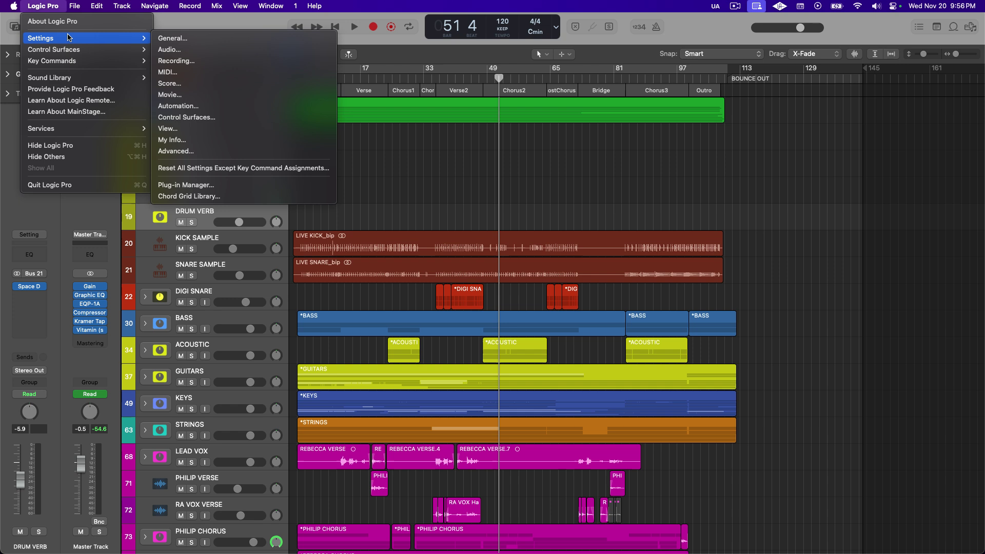
{"action": "left_click", "coordinate": [174, 130]}
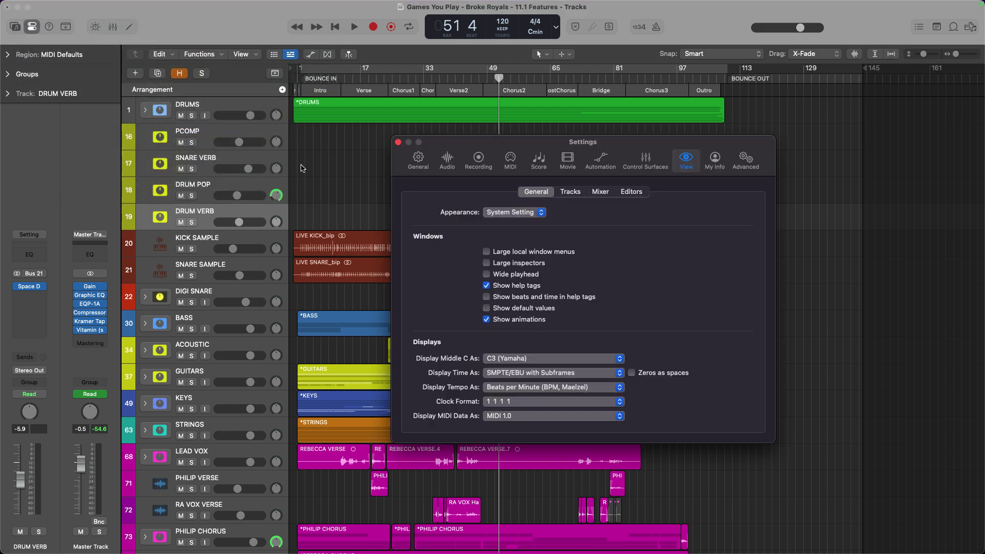
{"action": "left_click", "coordinate": [599, 193]}
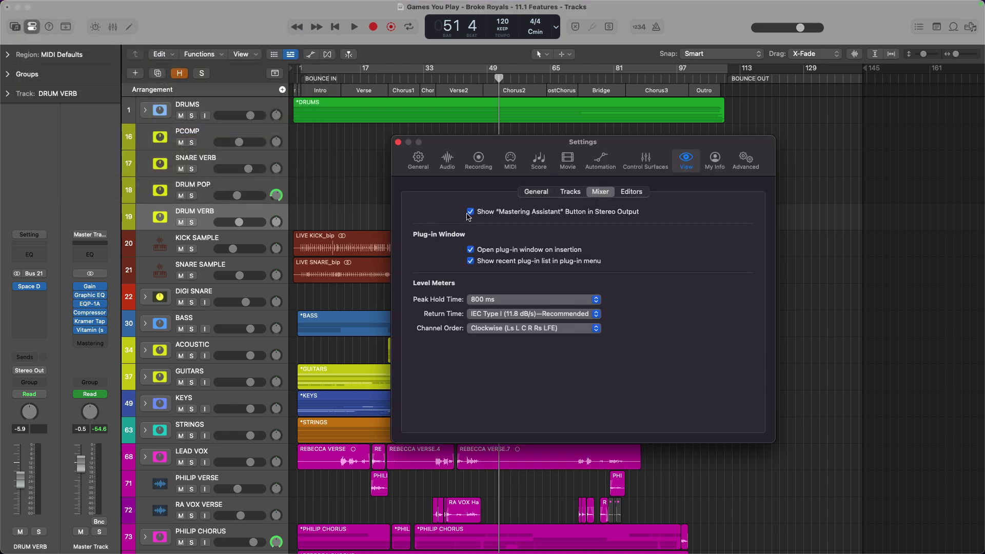
{"action": "left_click", "coordinate": [470, 212]}
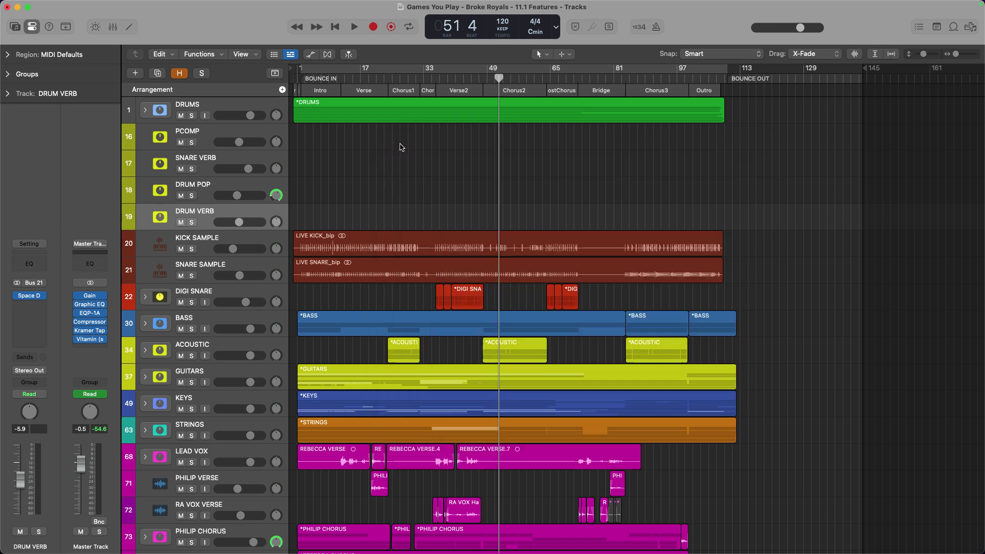
{"action": "left_click", "coordinate": [398, 142]}
Step: Check the Master Track's insert plug-in menu, then dismiss it without choosing anything
{"action": "left_click", "coordinate": [104, 350]}
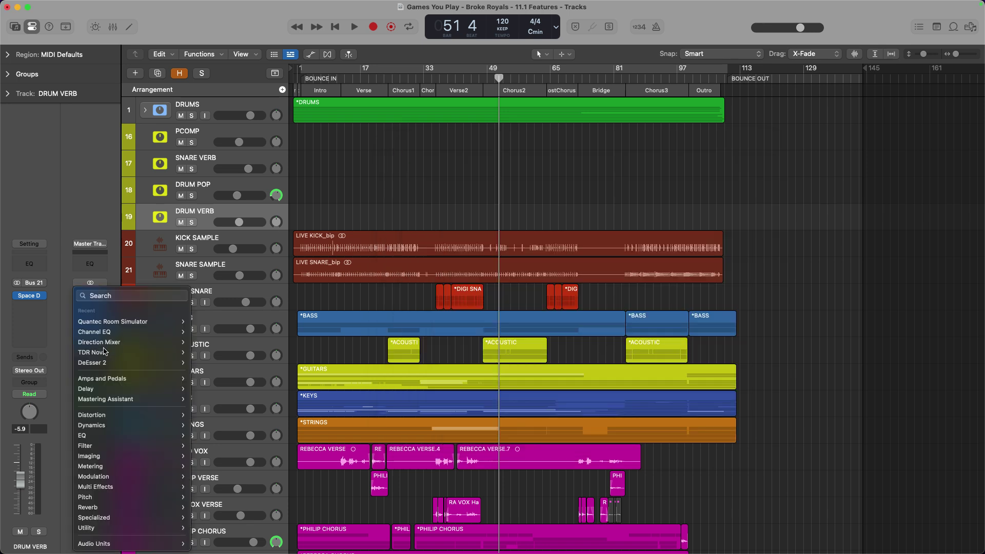
{"action": "mouse_move", "coordinate": [128, 399]}
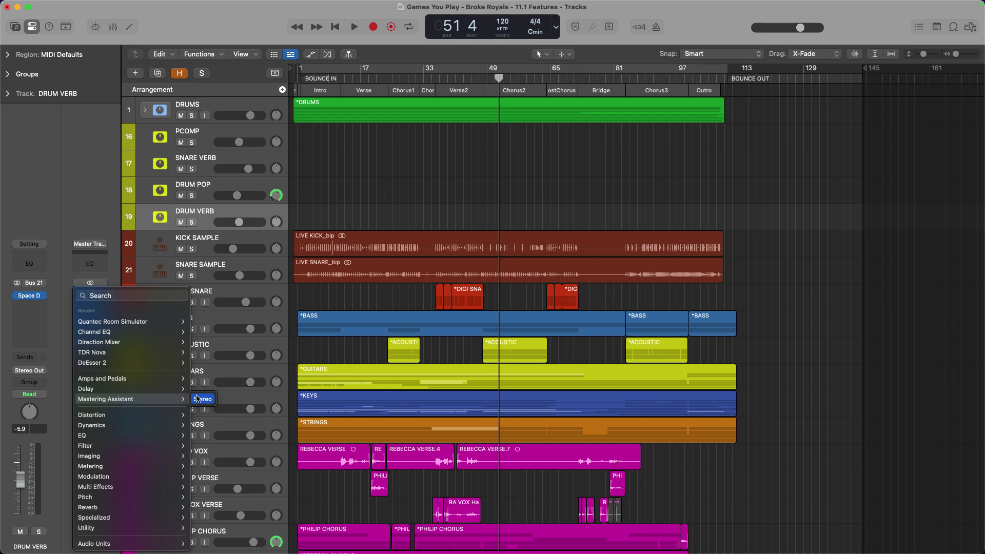
{"action": "left_click", "coordinate": [64, 360]}
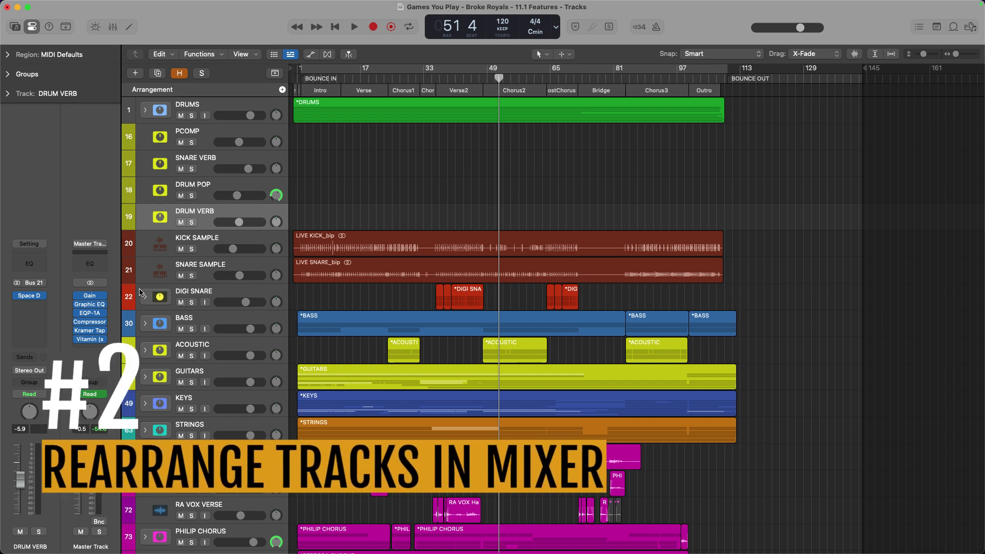
Step: Move KICK SAMPLE and SNARE SAMPLE together below DRUMS, then down below DRUM POP
{"action": "left_click", "coordinate": [204, 252]}
{"action": "left_click", "coordinate": [204, 272], "text": "shift"}
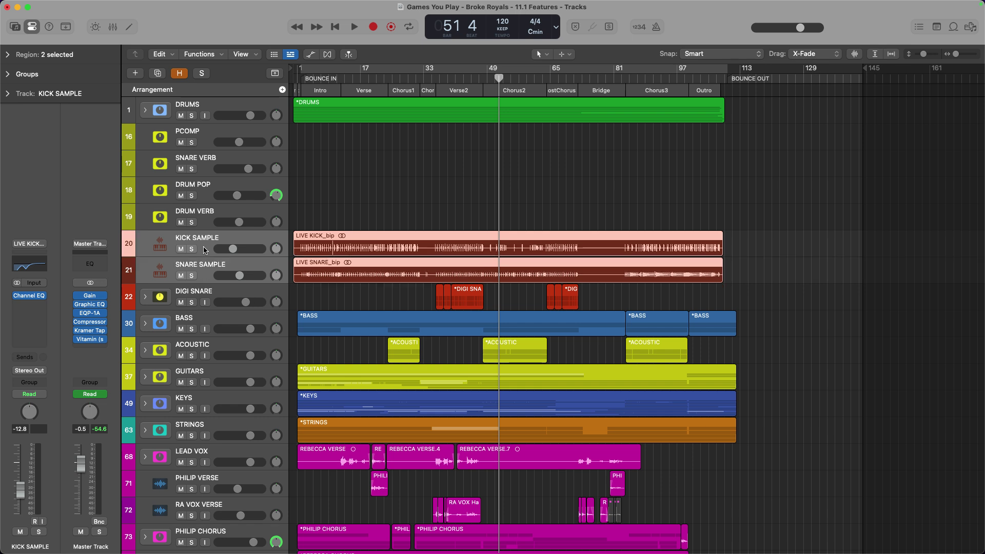
{"action": "left_click_drag", "start_coordinate": [205, 251], "coordinate": [214, 185]}
{"action": "left_click_drag", "start_coordinate": [211, 136], "coordinate": [211, 282]}
Step: In the Mixer, move the kick and snare strips after SNARE VERB, then undo the reordering
{"action": "key", "text": "super+2"}
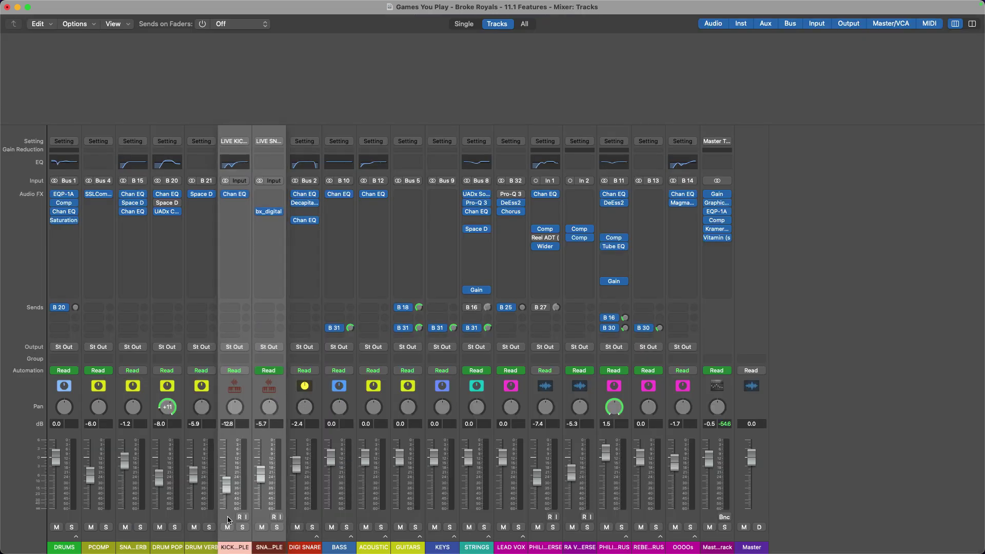
{"action": "left_click_drag", "start_coordinate": [230, 520], "coordinate": [100, 533]}
{"action": "left_click", "coordinate": [208, 520]}
{"action": "key", "text": "super+w"}
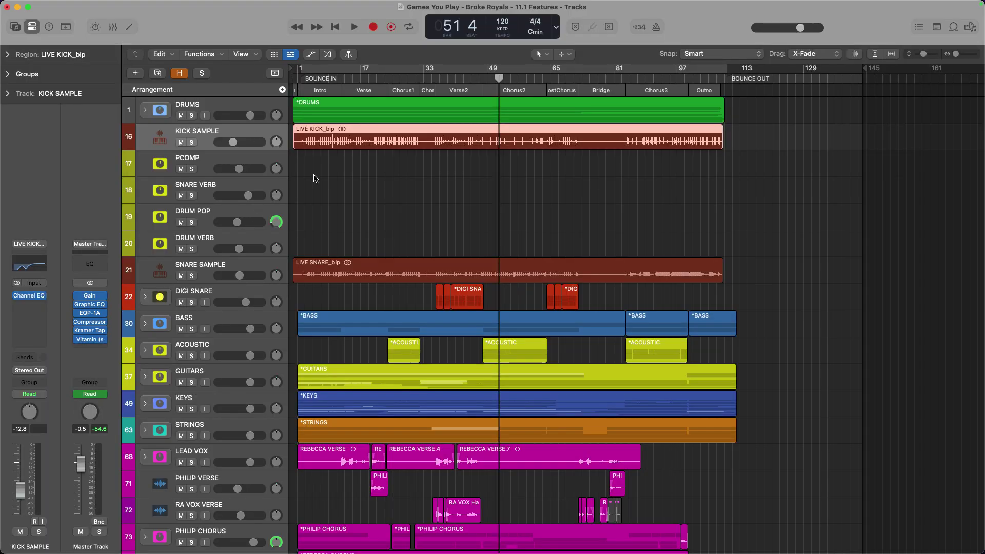
{"action": "key", "text": "super+z"}
{"action": "key", "text": "super+2"}
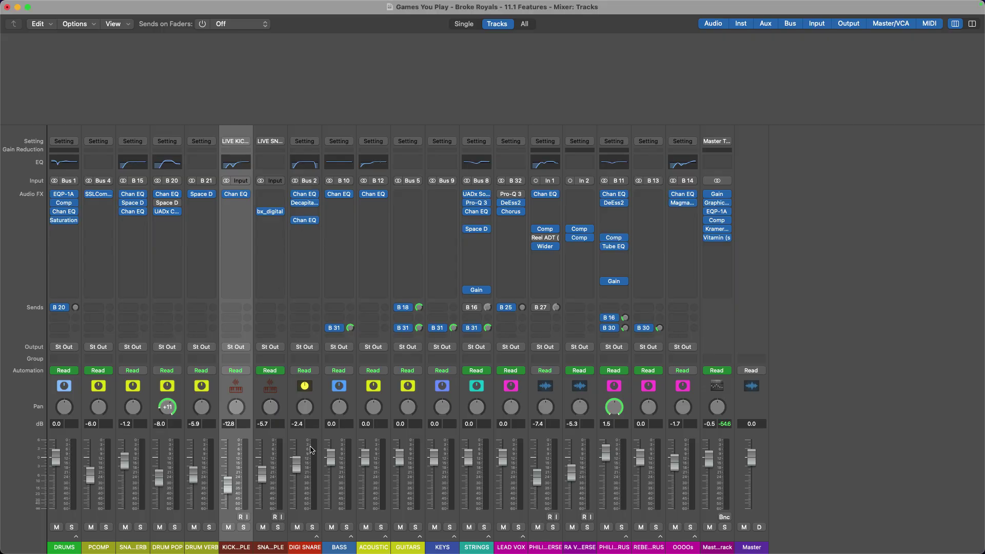
{"action": "left_click", "coordinate": [310, 516], "text": "shift"}
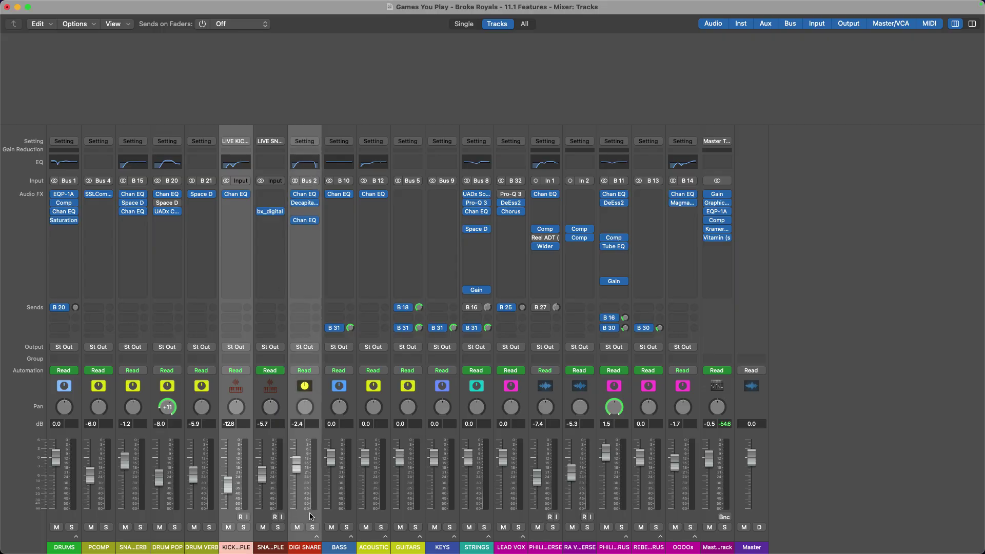
{"action": "left_click", "coordinate": [438, 516], "text": "shift"}
{"action": "left_click", "coordinate": [541, 512], "text": "shift"}
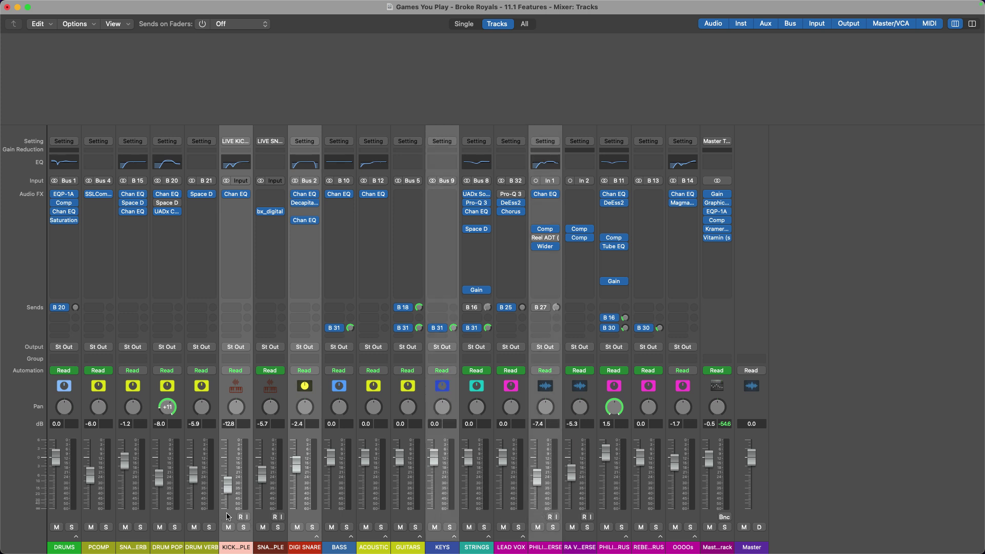
{"action": "left_click_drag", "start_coordinate": [232, 516], "coordinate": [85, 516]}
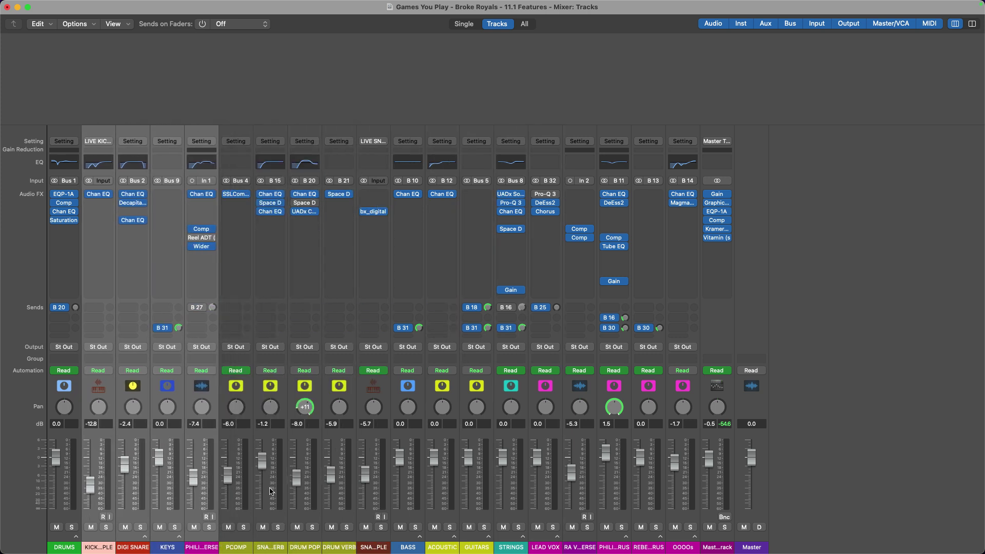
{"action": "key", "text": "super+w"}
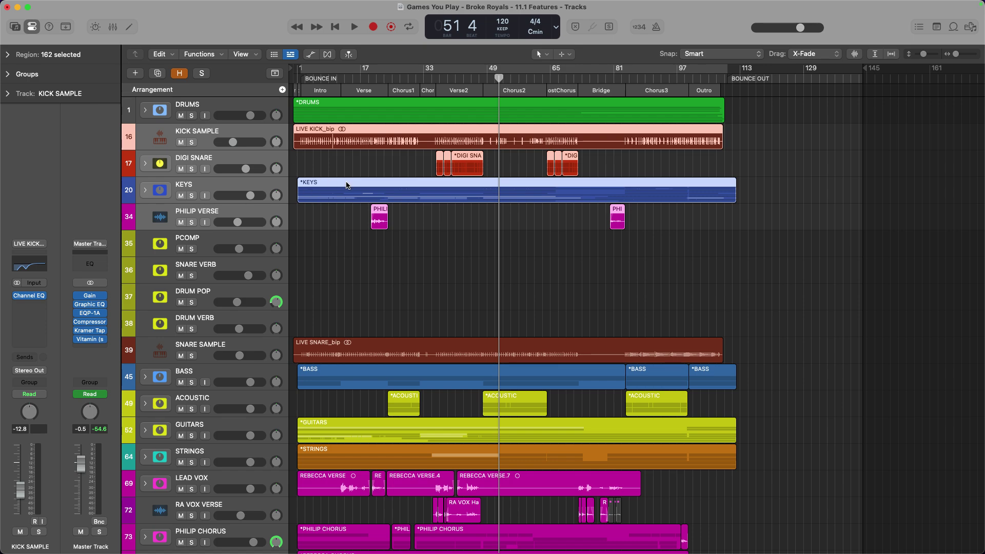
{"action": "key", "text": "x"}
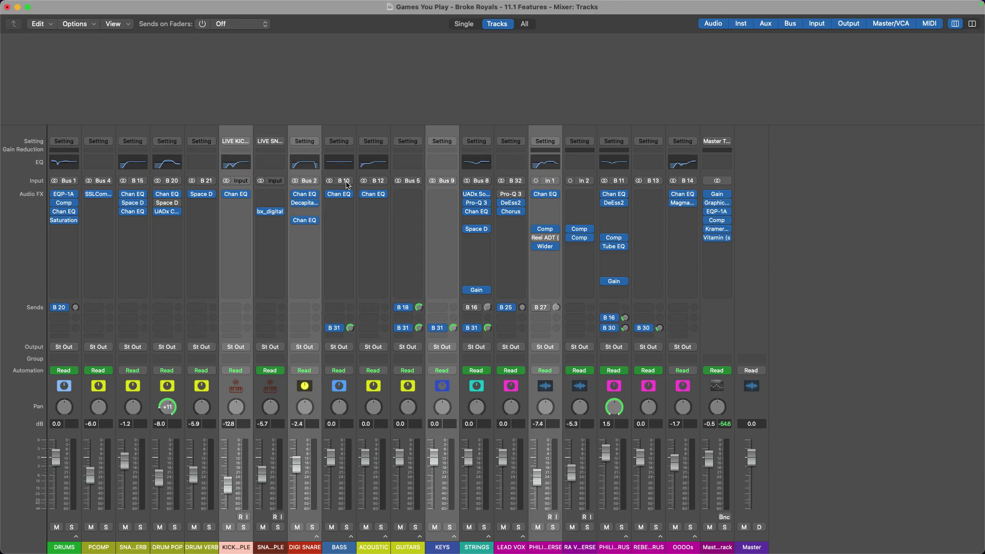
Step: Send the selected strips to a new bus B 56
{"action": "left_click", "coordinate": [239, 336]}
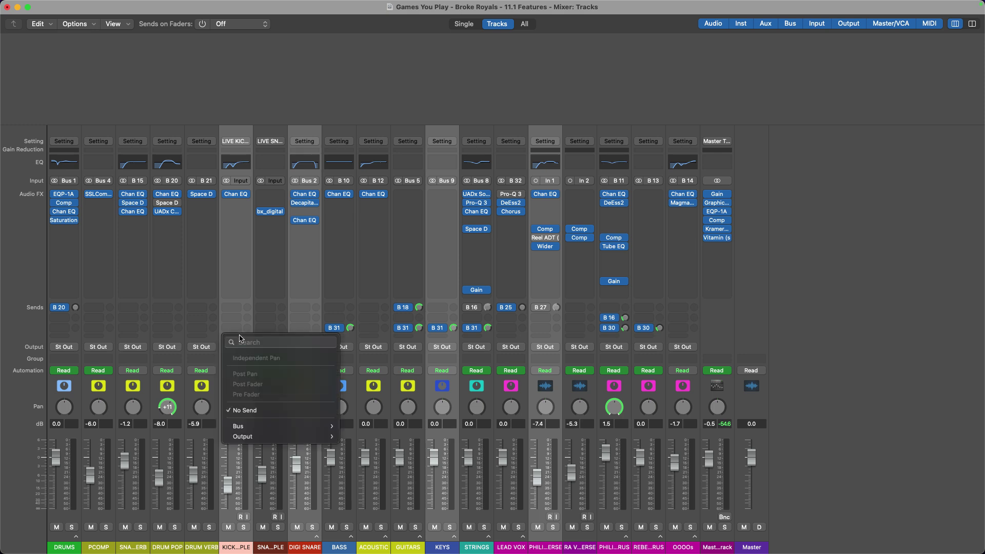
{"action": "mouse_move", "coordinate": [239, 426]}
{"action": "left_click", "coordinate": [369, 518]}
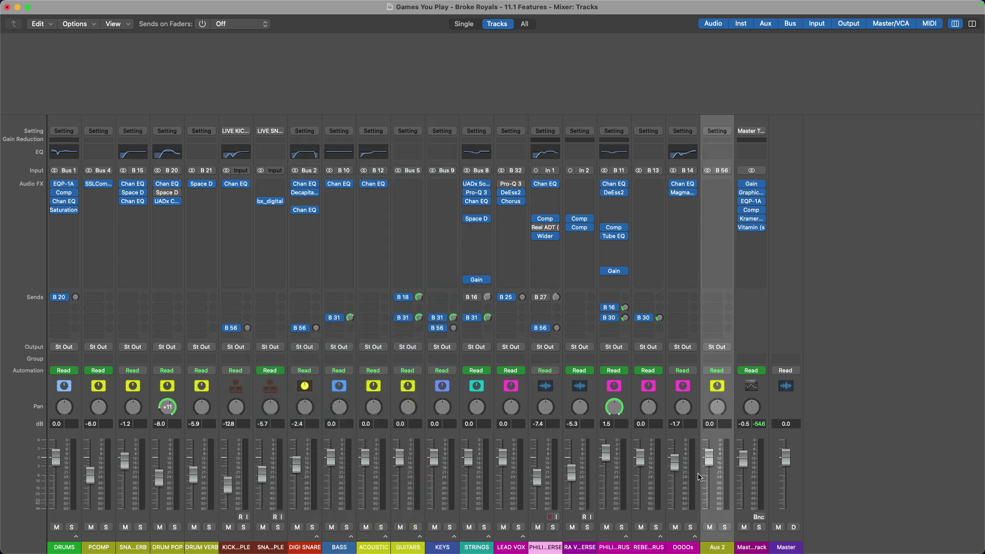
{"action": "key", "text": "x"}
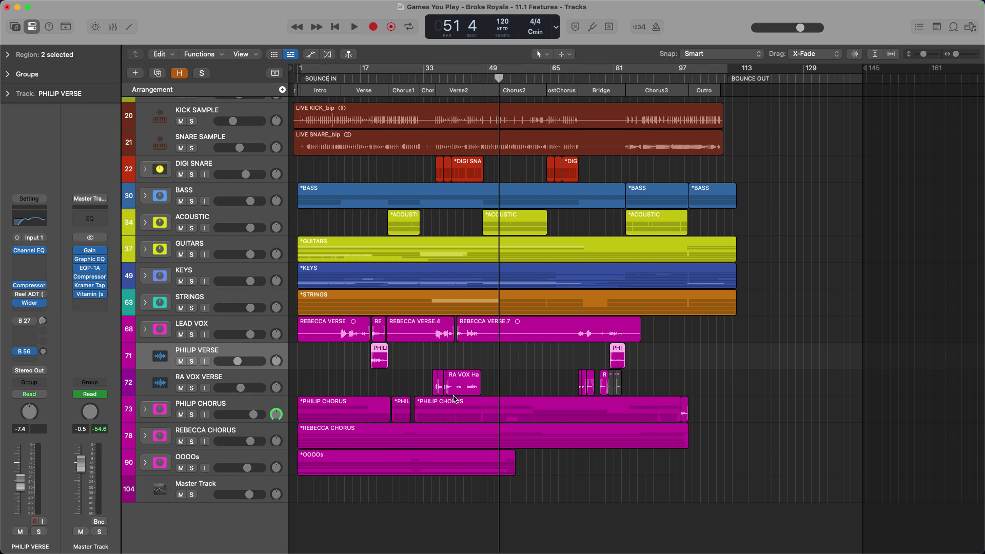
{"action": "key", "text": "x"}
{"action": "key", "text": "x"}
{"action": "key", "text": "x"}
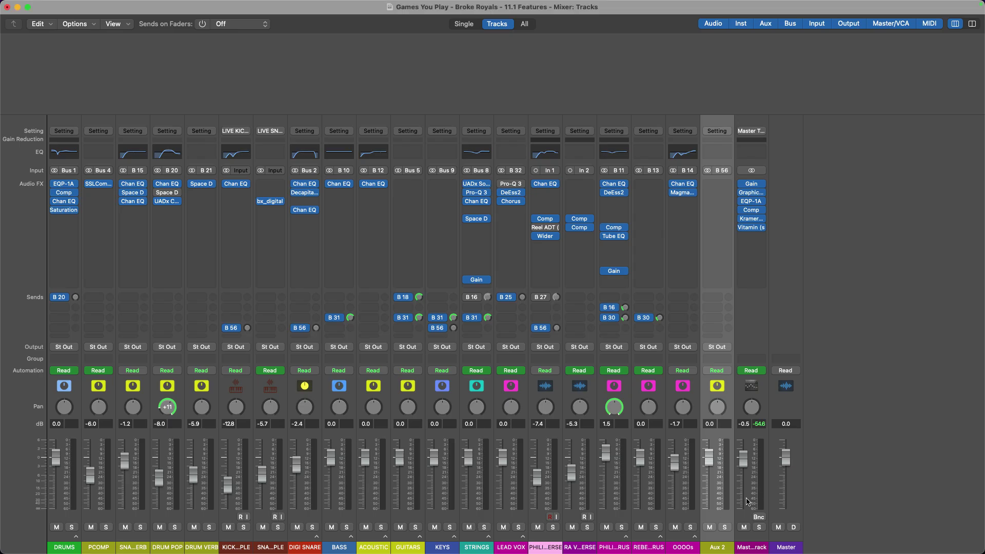
Step: Open the Mixer's track-creation menu, dismiss it, and return to the Mixer
{"action": "right_click", "coordinate": [714, 514]}
{"action": "key", "text": "Escape"}
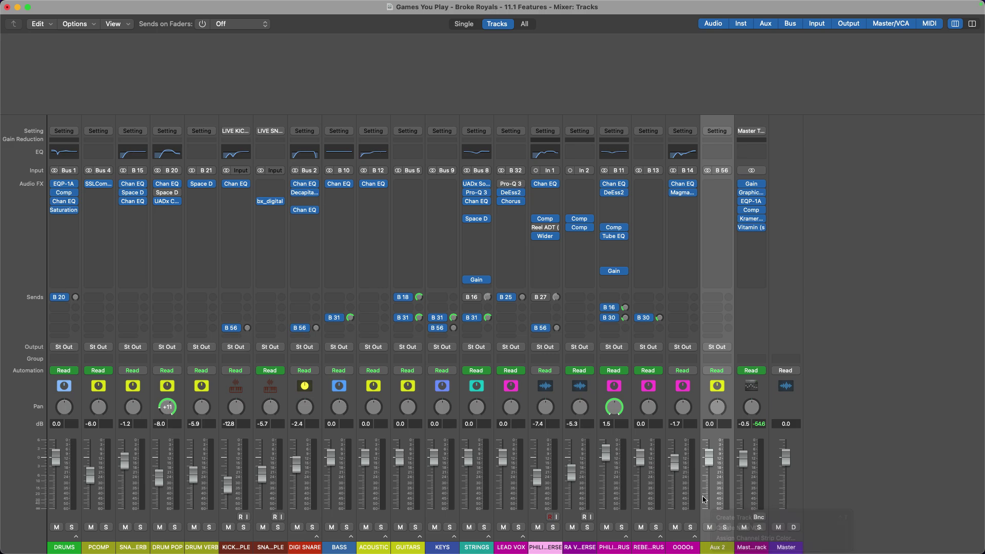
{"action": "key", "text": "x"}
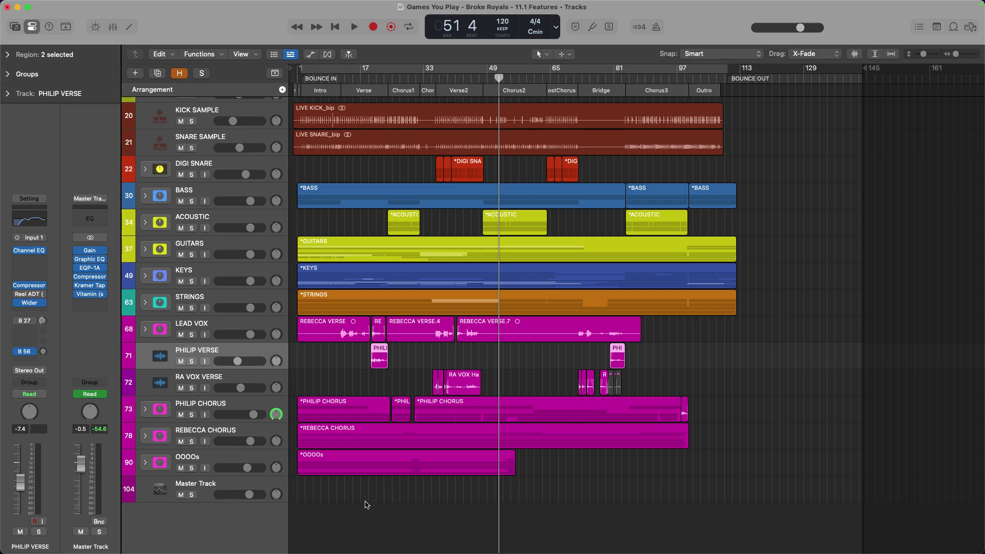
{"action": "key", "text": "x"}
Step: Move the Aux 2 strip between KEYS and STRINGS, then delete Aux 2 with its B 56 sends
{"action": "left_click_drag", "start_coordinate": [701, 520], "coordinate": [494, 516]}
{"action": "key", "text": "x"}
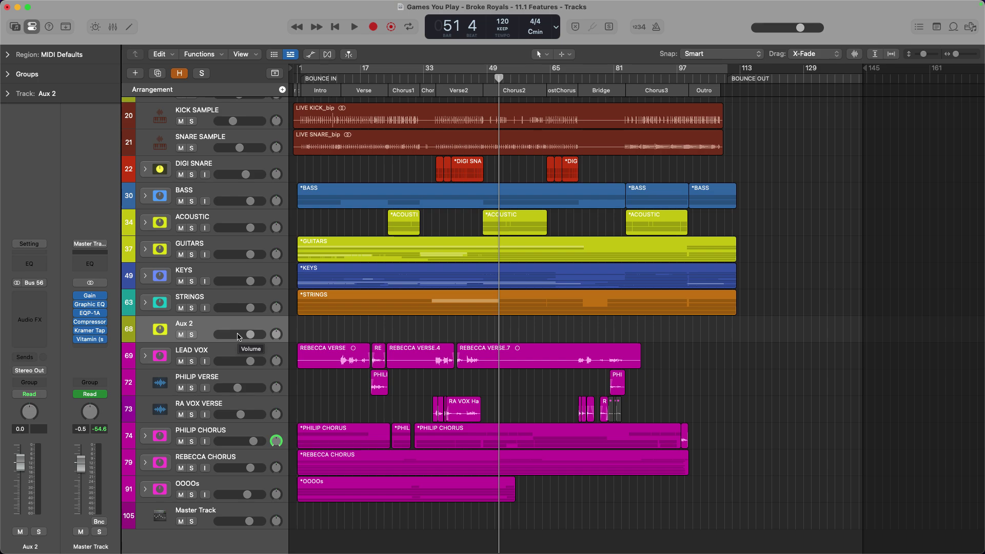
{"action": "key", "text": "x"}
{"action": "key", "text": "Delete"}
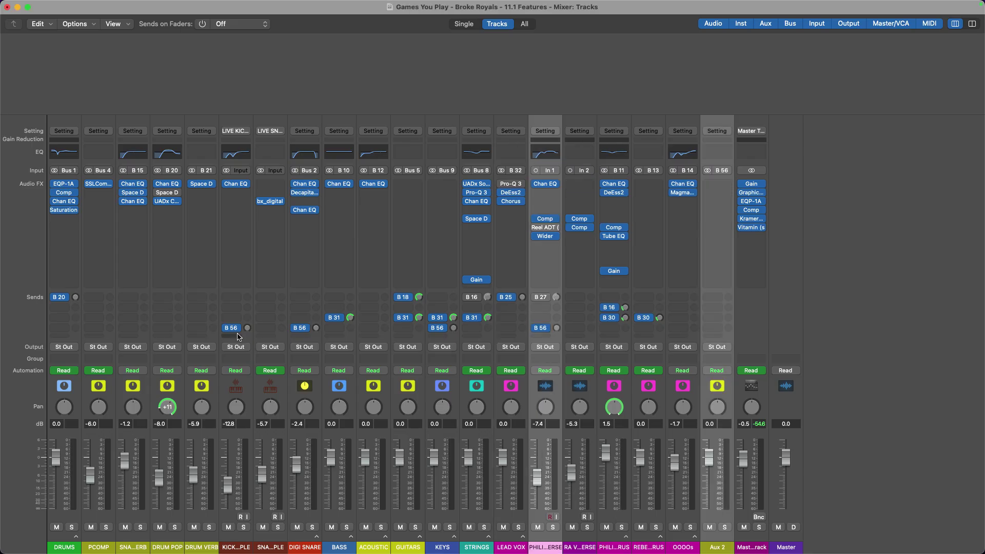
{"action": "left_click", "coordinate": [238, 337]}
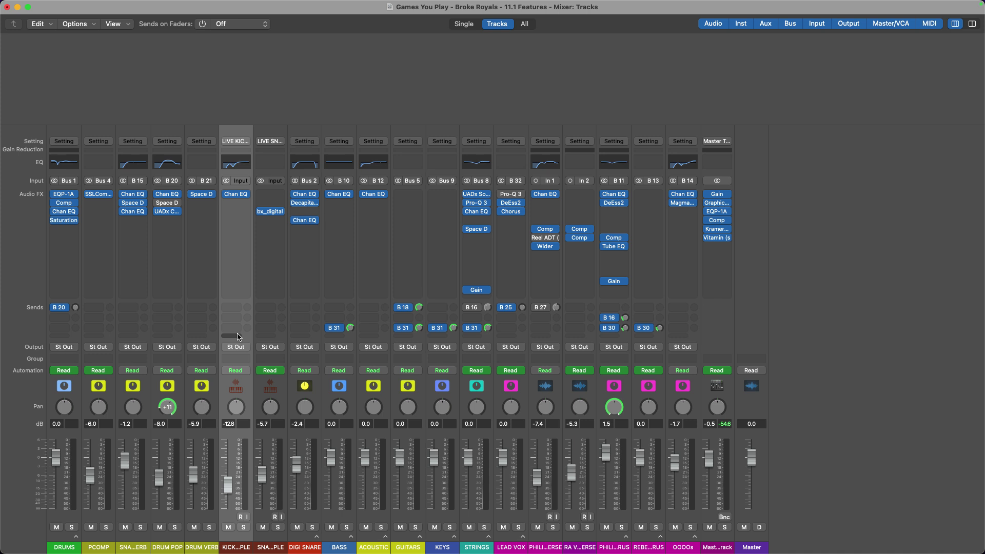
Step: Select DRUM VERB and search its empty Audio FX slot's plug-in list for 'qua'
{"action": "left_click", "coordinate": [214, 437]}
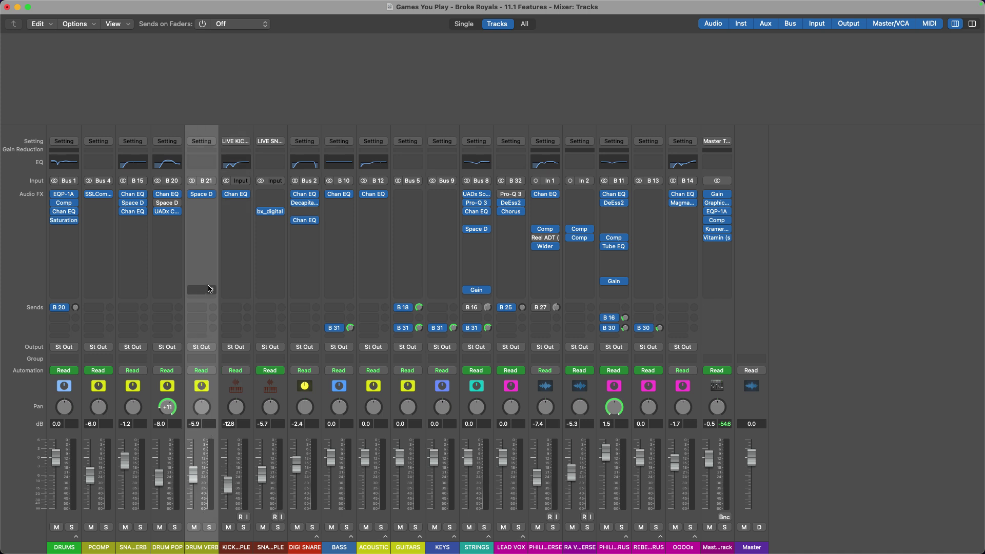
{"action": "left_click", "coordinate": [206, 238]}
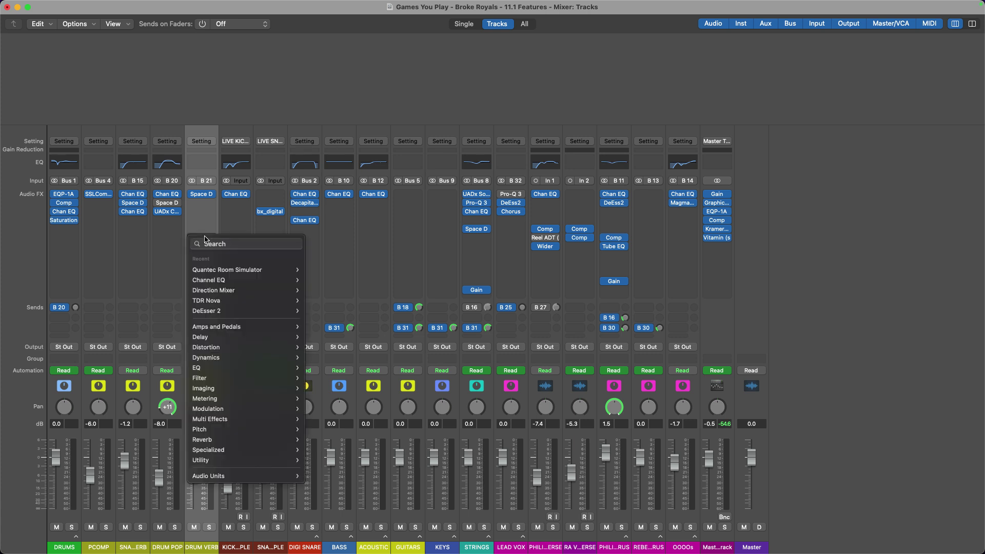
{"action": "left_click", "coordinate": [211, 233]}
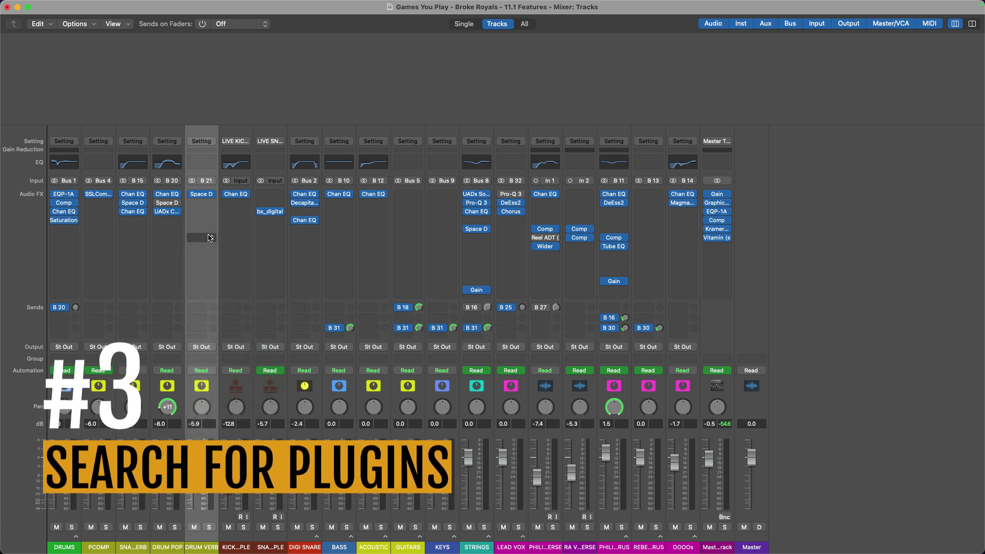
{"action": "left_click", "coordinate": [210, 238]}
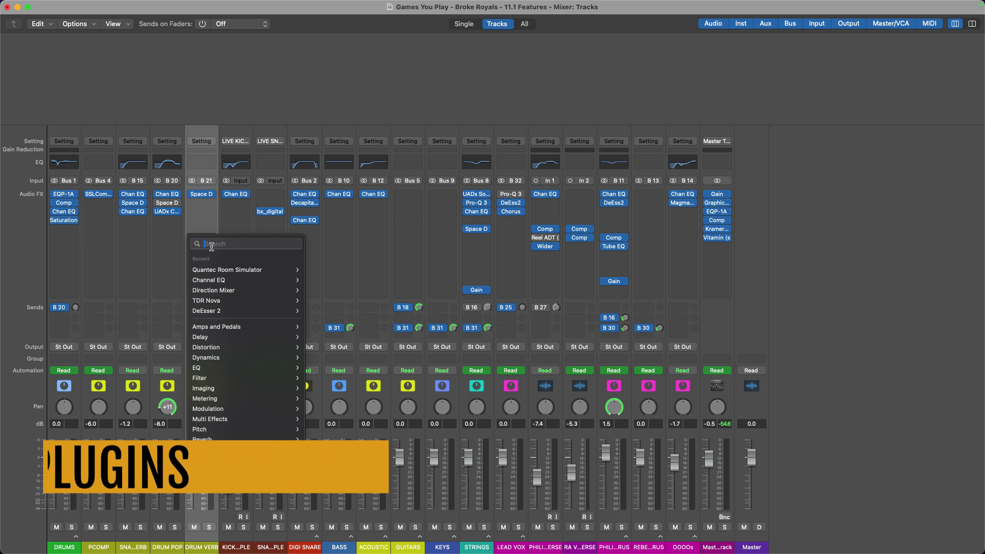
{"action": "left_click", "coordinate": [228, 245]}
{"action": "type", "text": "qua"}
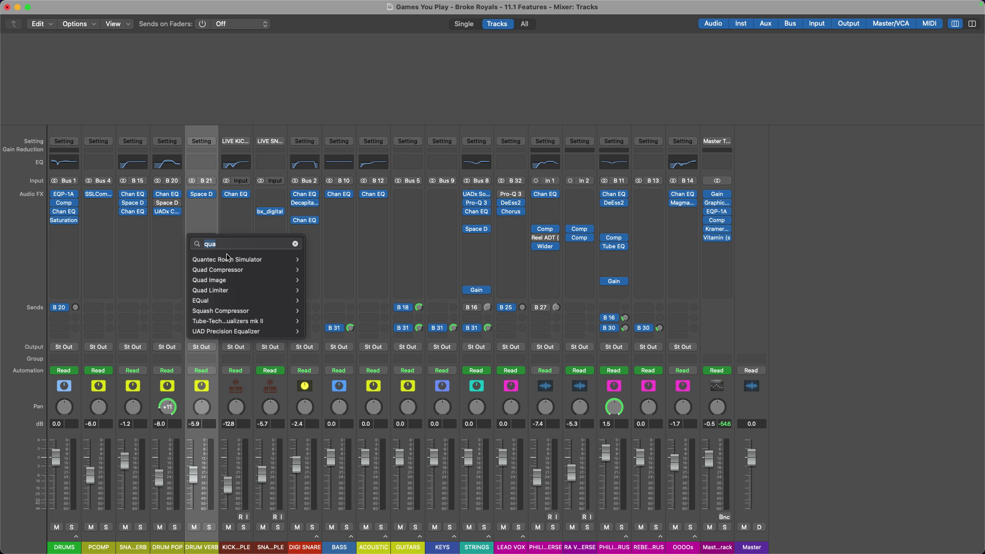
{"action": "mouse_move", "coordinate": [230, 262]}
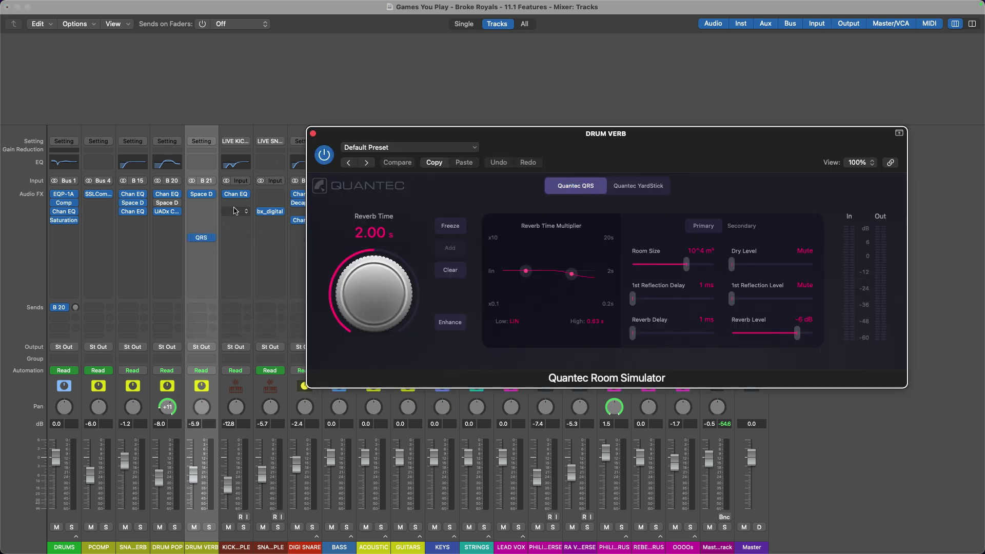
Step: Search the next empty slot for 'waveseq', clear it, then search for 'chorus'
{"action": "left_click", "coordinate": [205, 246]}
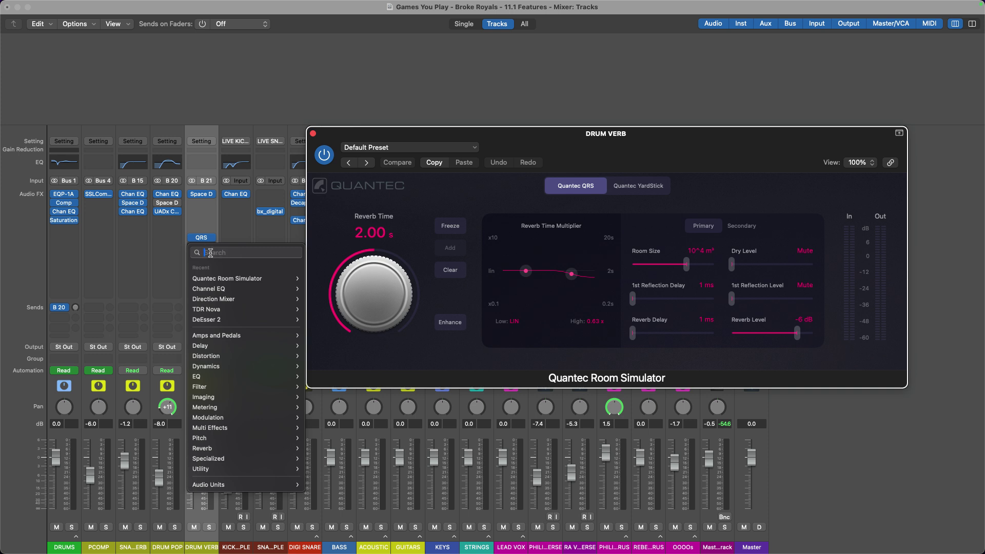
{"action": "left_click", "coordinate": [207, 235]}
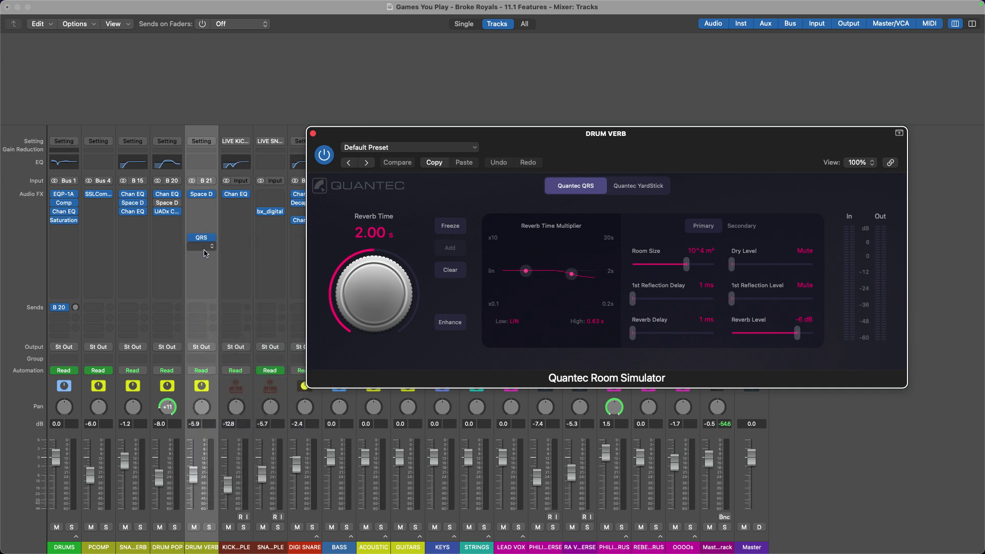
{"action": "left_click", "coordinate": [205, 248]}
{"action": "type", "text": "waves"}
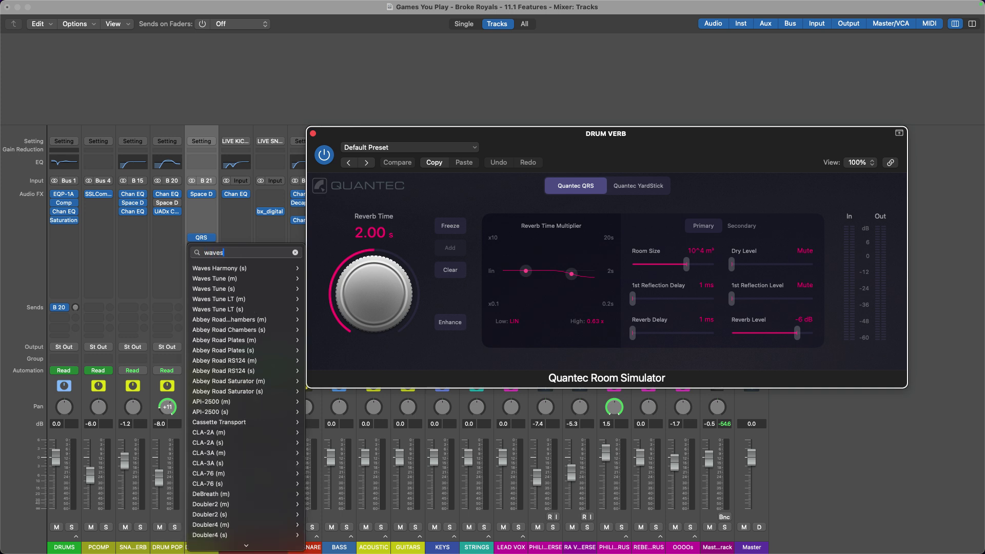
{"action": "type", "text": "eq"}
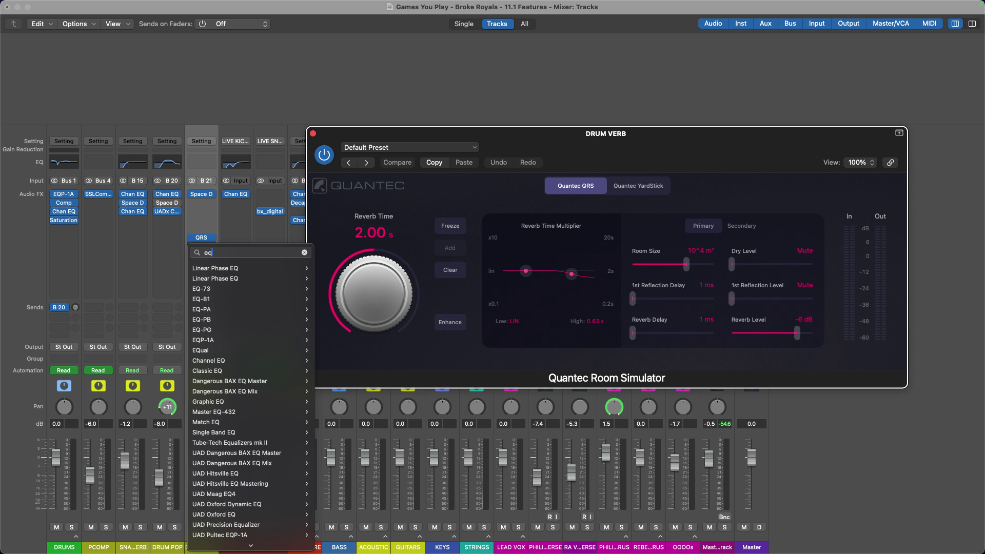
{"action": "key", "text": "BackSpace"}
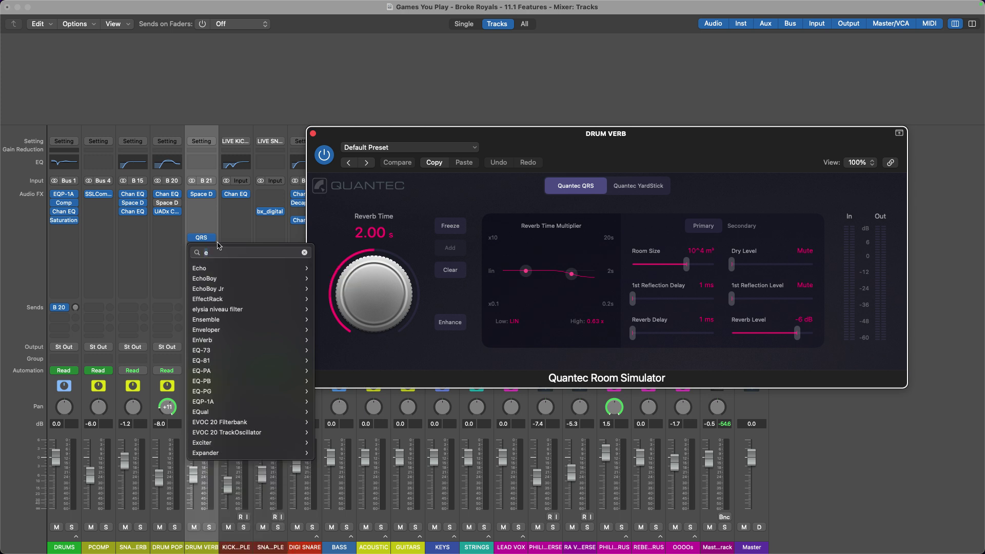
{"action": "key", "text": "BackSpace"}
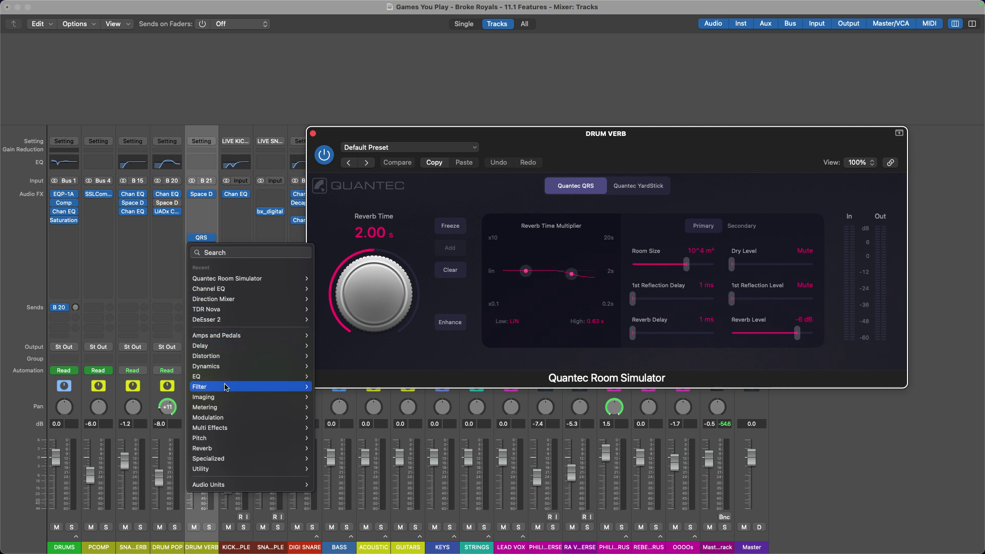
{"action": "mouse_move", "coordinate": [229, 378]}
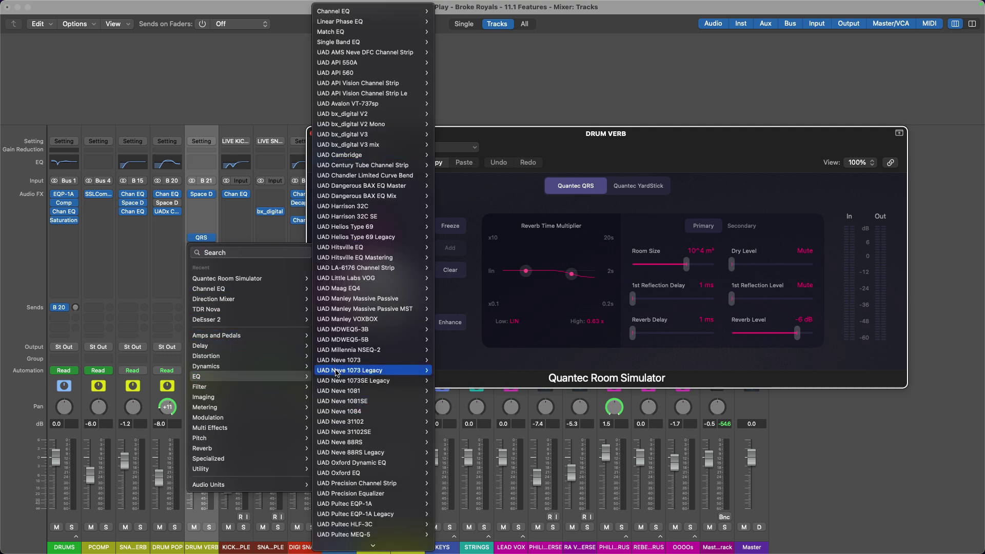
{"action": "mouse_move", "coordinate": [298, 488]}
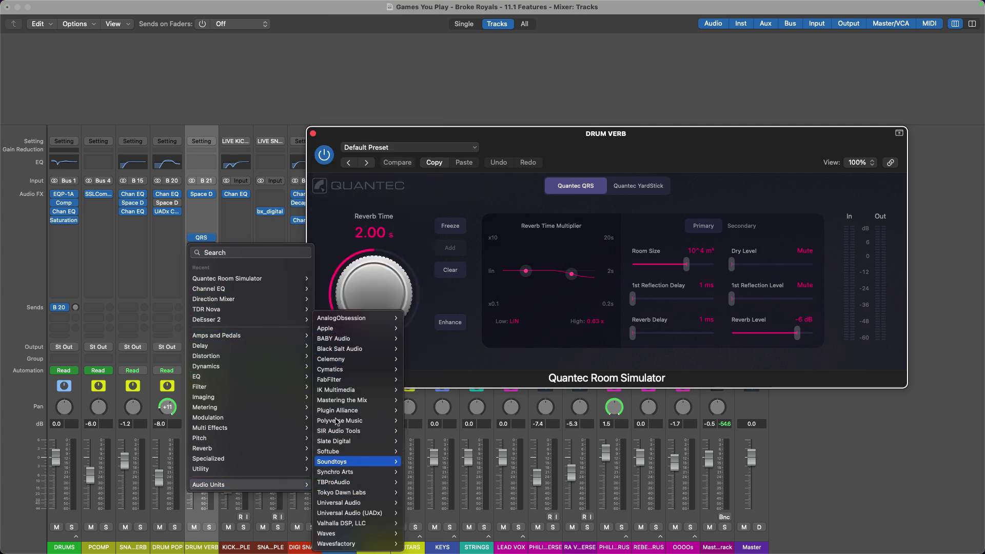
{"action": "mouse_move", "coordinate": [258, 334]}
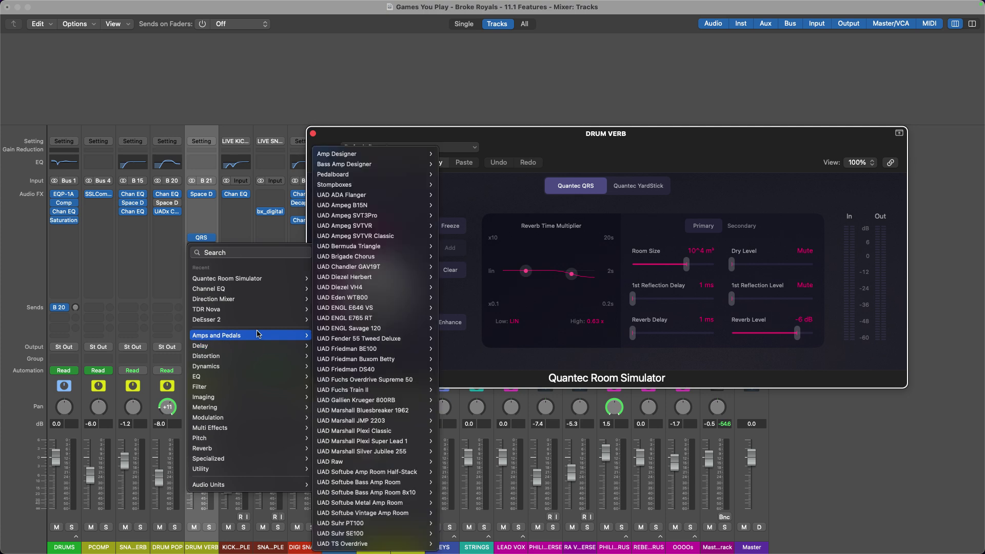
{"action": "left_click", "coordinate": [218, 252]}
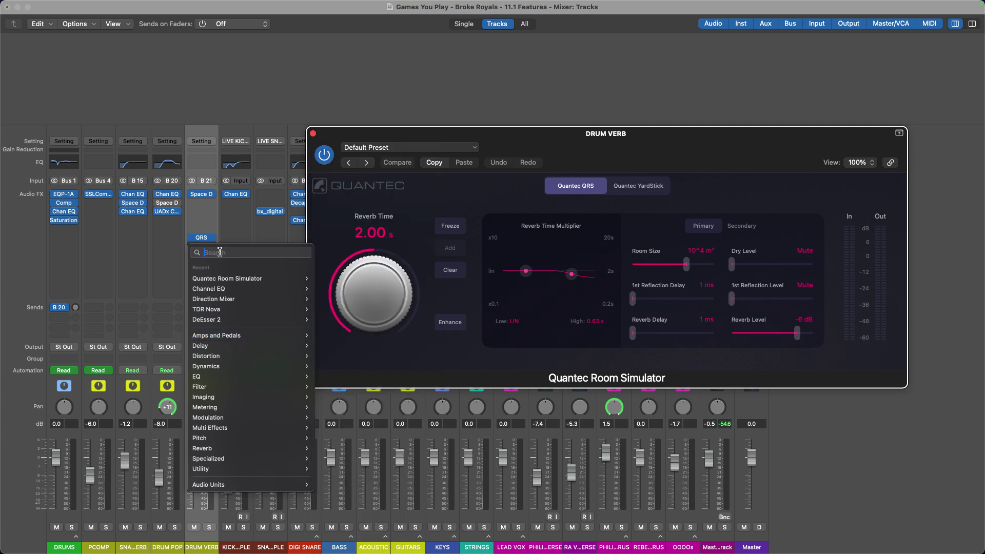
{"action": "type", "text": "chorus"}
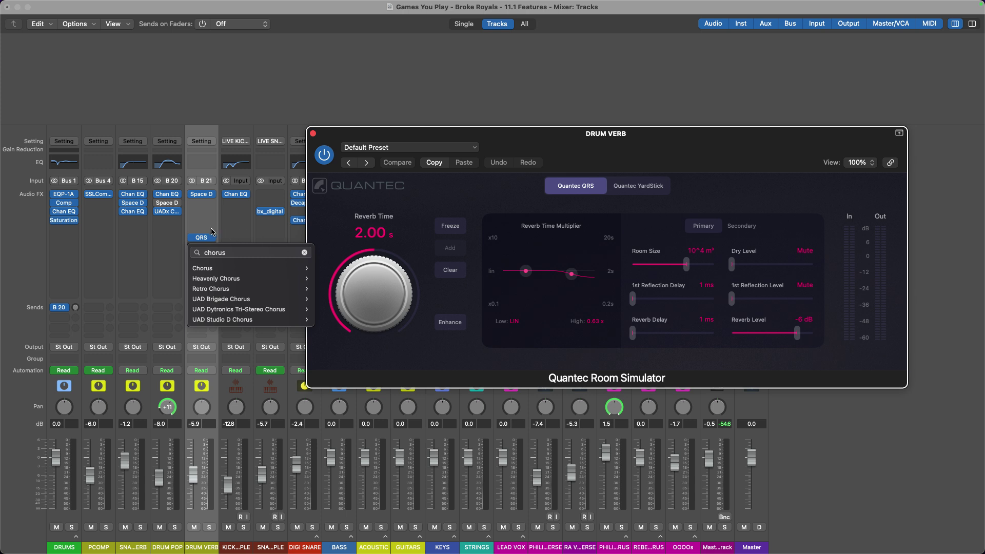
{"action": "key", "text": "Escape"}
{"action": "key", "text": "Escape"}
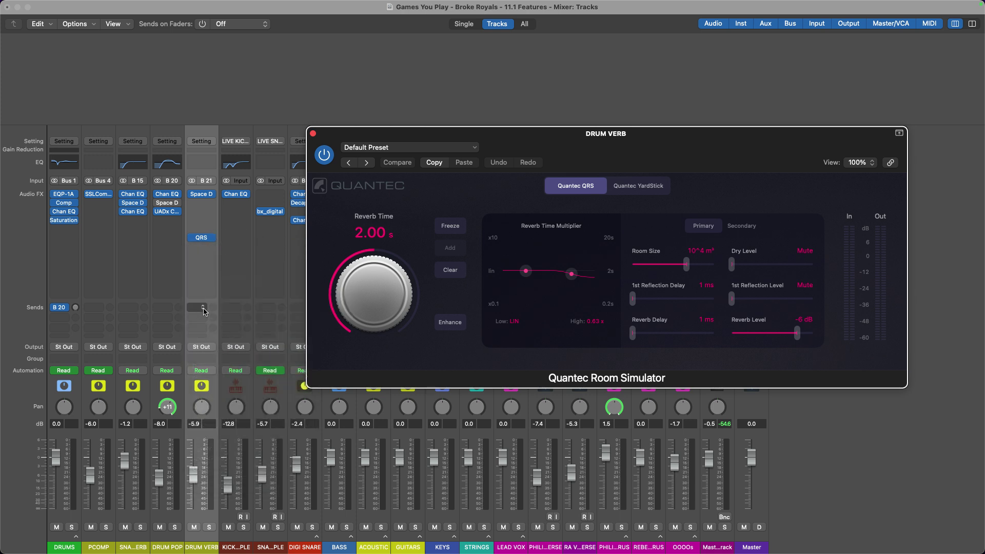
{"action": "left_click", "coordinate": [203, 308]}
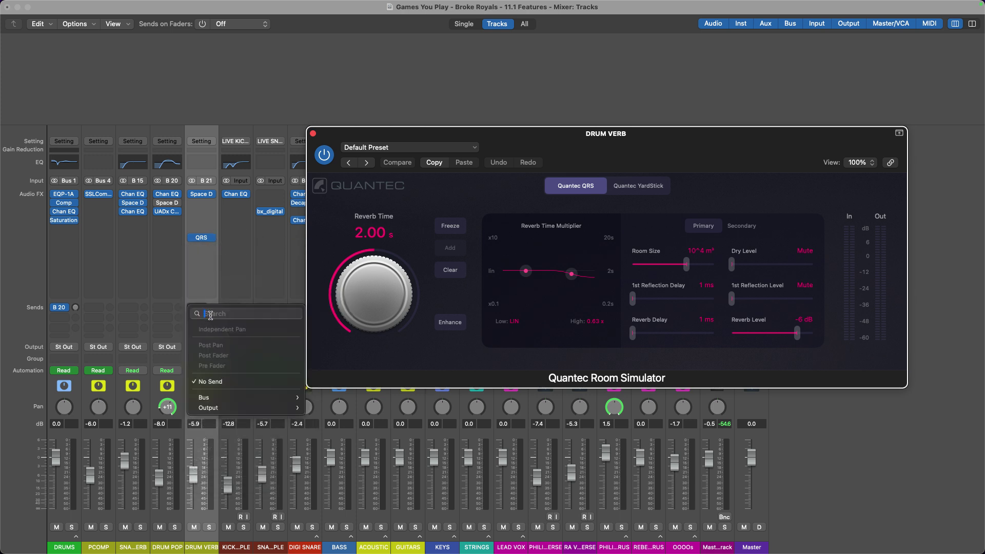
{"action": "key", "text": "Escape"}
{"action": "left_click", "coordinate": [205, 348]}
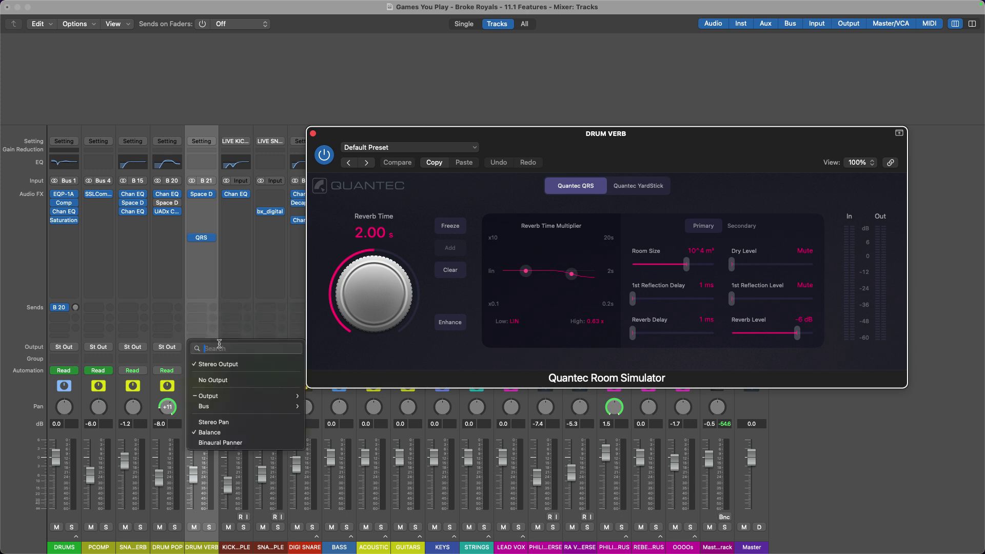
{"action": "left_click", "coordinate": [226, 219]}
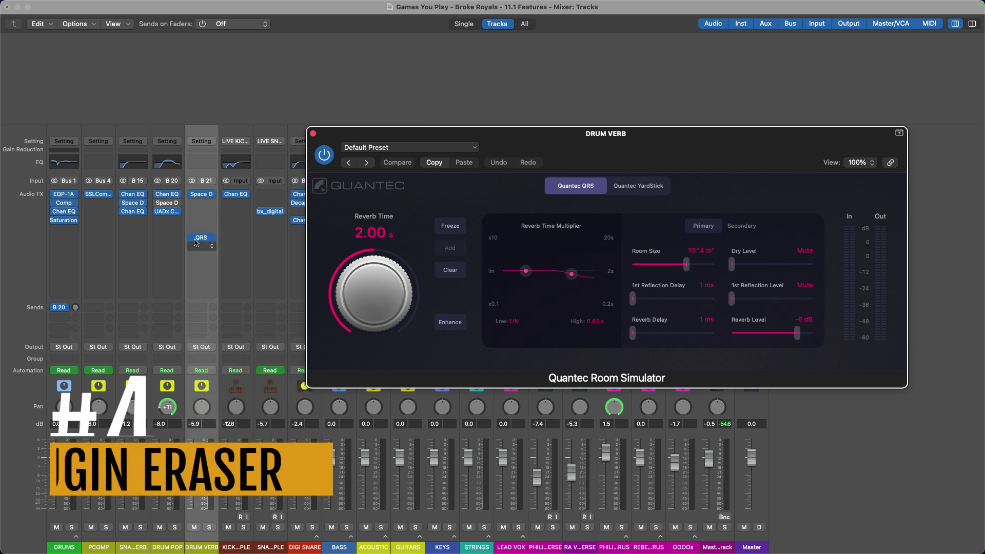
Step: Remove the Quantec Room Simulator from DRUM VERB, and remove then restore BASS's B 31 send
{"action": "mouse_move", "coordinate": [203, 241]}
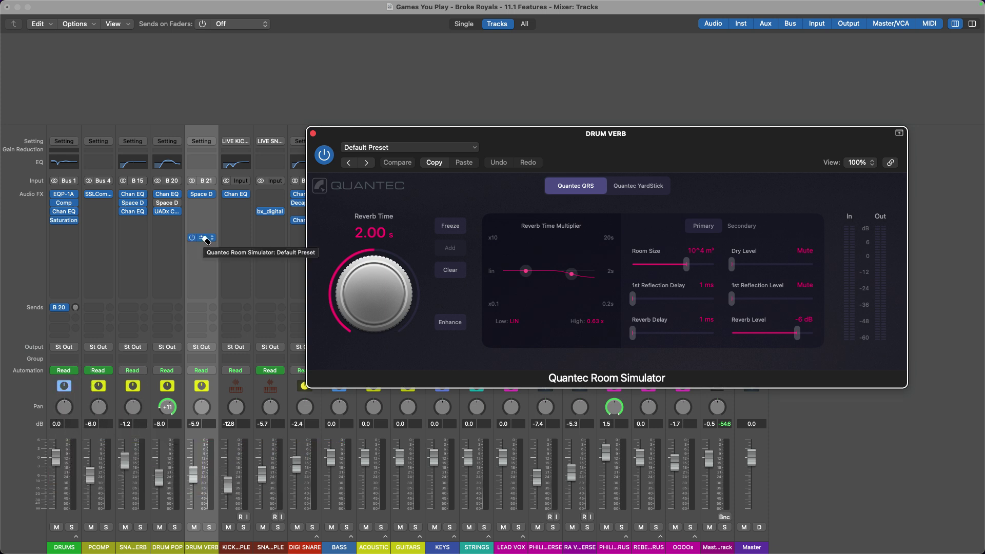
{"action": "left_click", "coordinate": [204, 239], "text": "alt"}
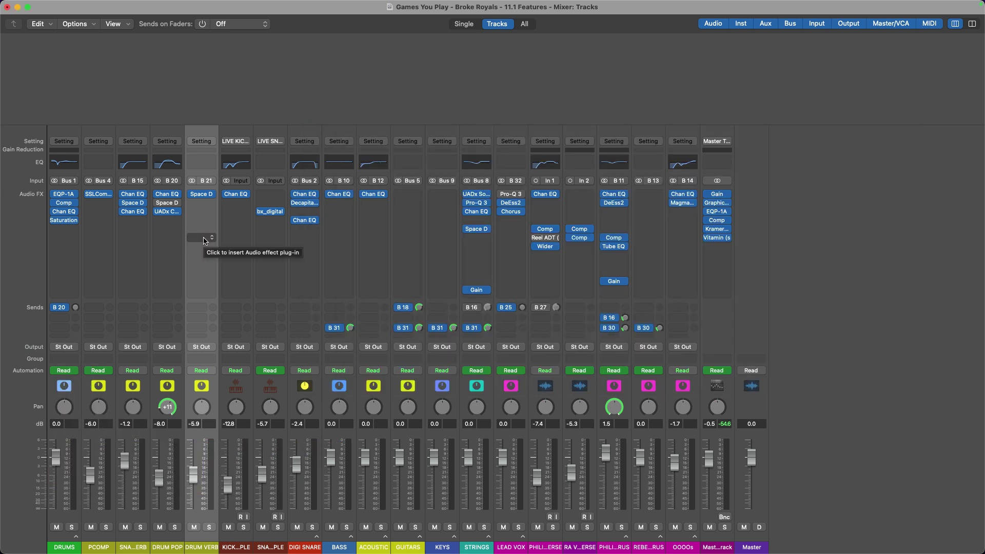
{"action": "left_click", "coordinate": [340, 332], "text": "alt"}
{"action": "key", "text": "super+z"}
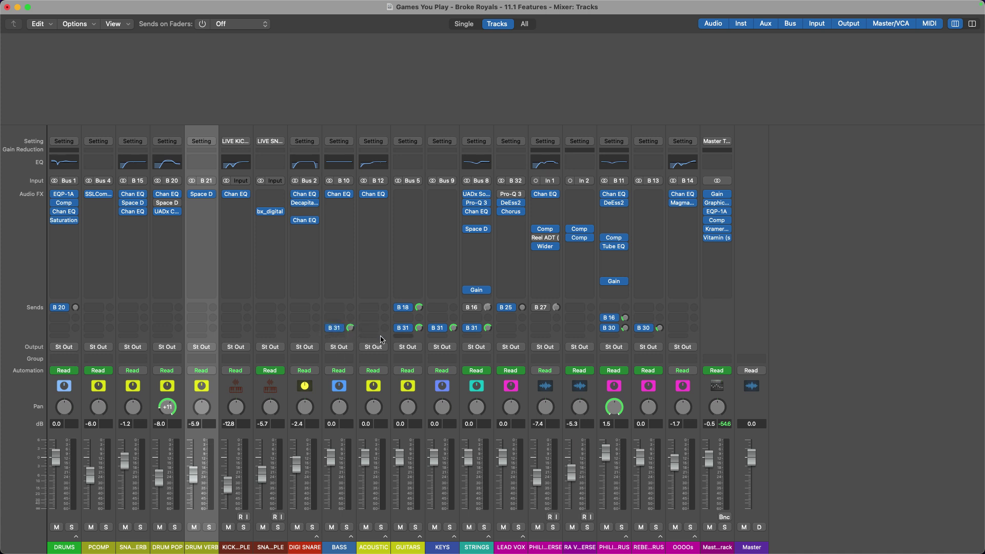
{"action": "left_click", "coordinate": [340, 330], "text": "alt"}
{"action": "key", "text": "super+z"}
Step: Insert the Quantec Room Simulator into DRUM VERB's empty Audio FX slot
{"action": "left_click", "coordinate": [213, 239]}
{"action": "left_click", "coordinate": [226, 270]}
{"action": "left_click", "coordinate": [214, 239]}
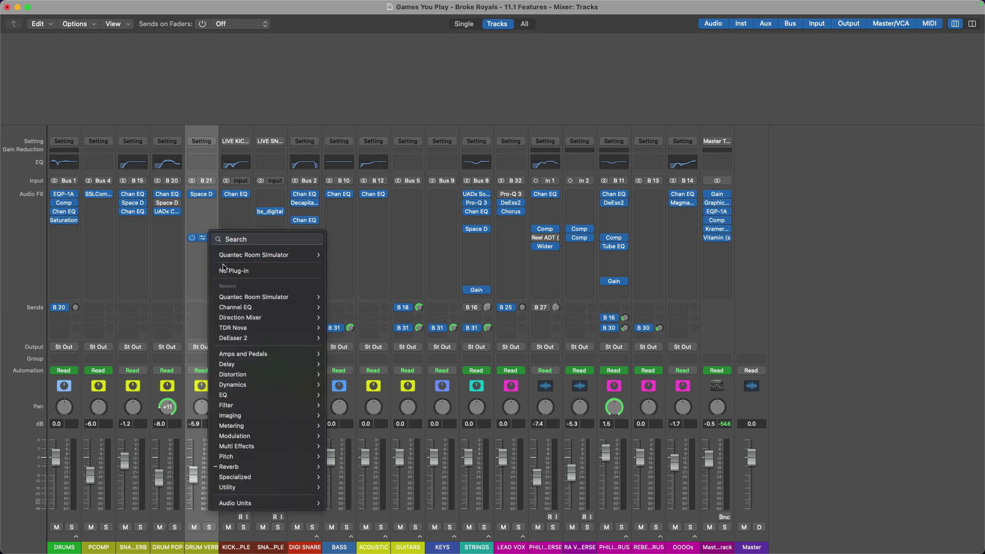
{"action": "left_click", "coordinate": [215, 268]}
{"action": "mouse_move", "coordinate": [205, 242]}
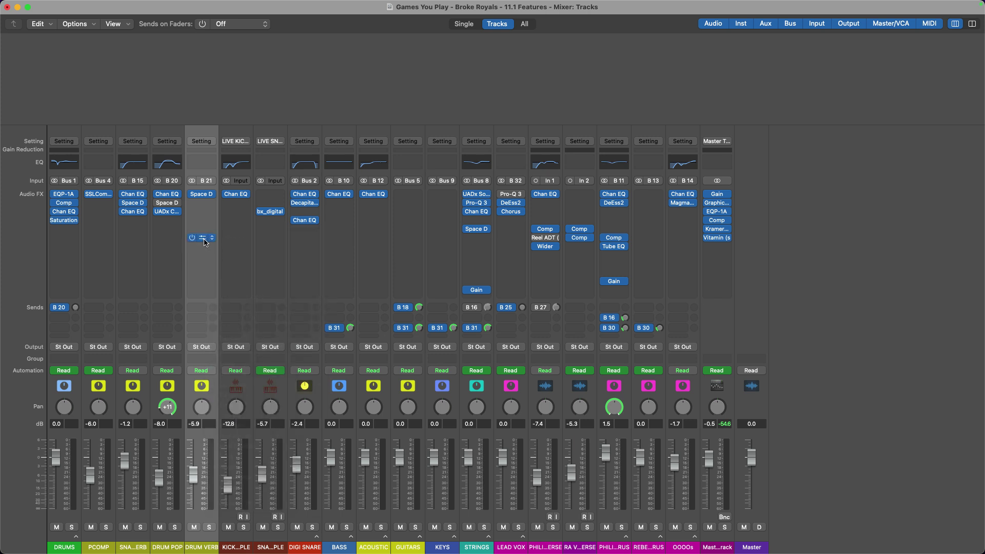
{"action": "mouse_move", "coordinate": [213, 278]}
{"action": "left_click", "coordinate": [213, 248]}
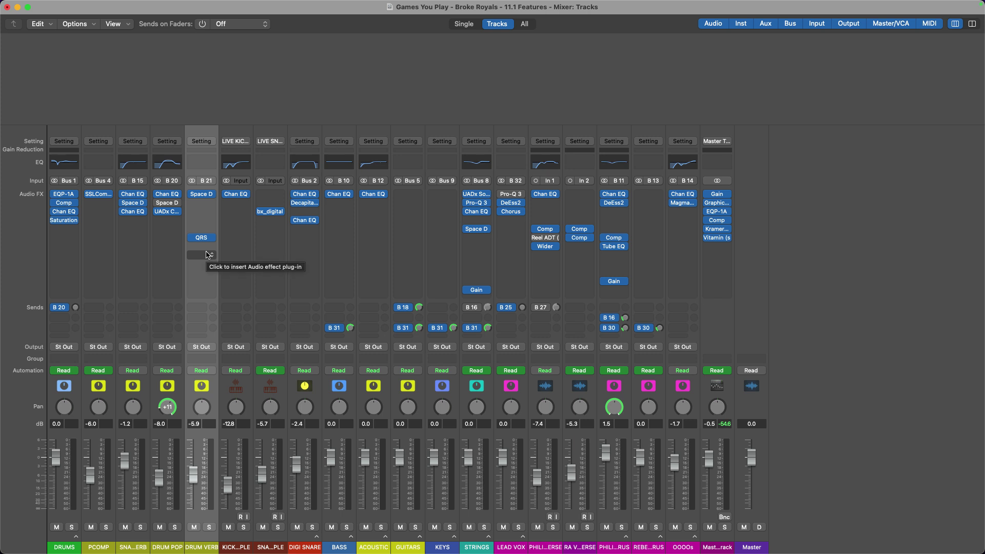
Step: Open the QRS window, set DRUM VERB to -1.3 dB, solo it, and open its Space Designer
{"action": "left_click", "coordinate": [201, 237]}
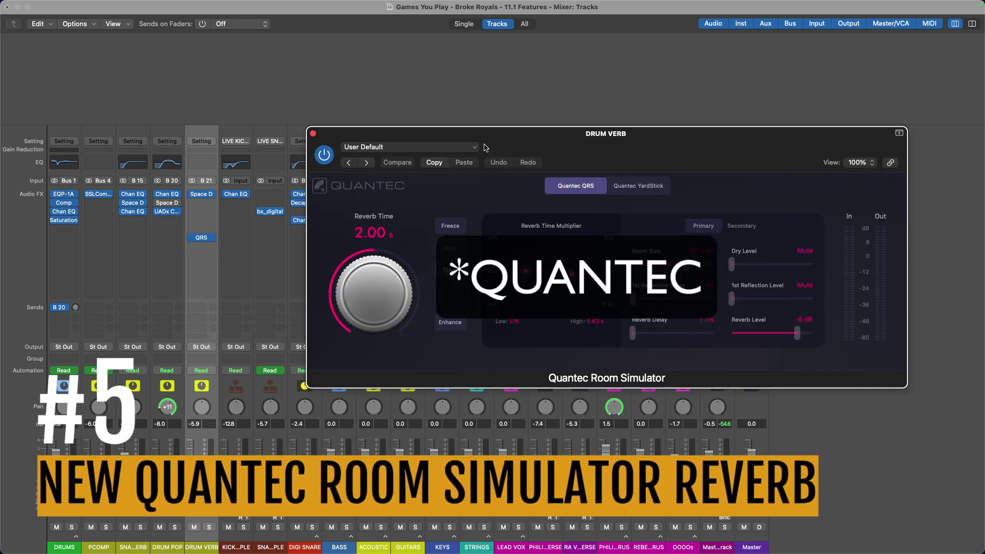
{"action": "left_click_drag", "start_coordinate": [488, 139], "coordinate": [451, 179]}
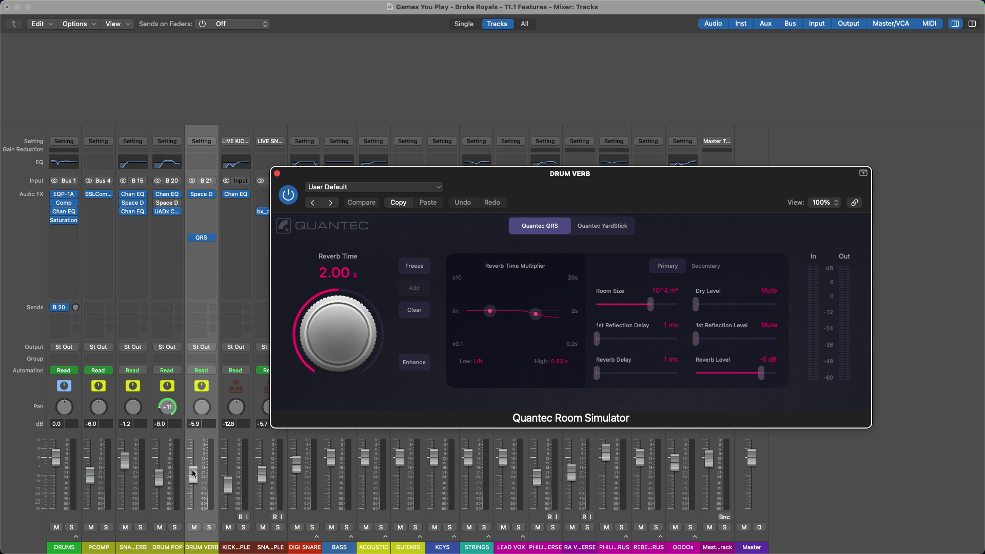
{"action": "left_click_drag", "start_coordinate": [193, 473], "coordinate": [194, 450]}
{"action": "left_click", "coordinate": [209, 526]}
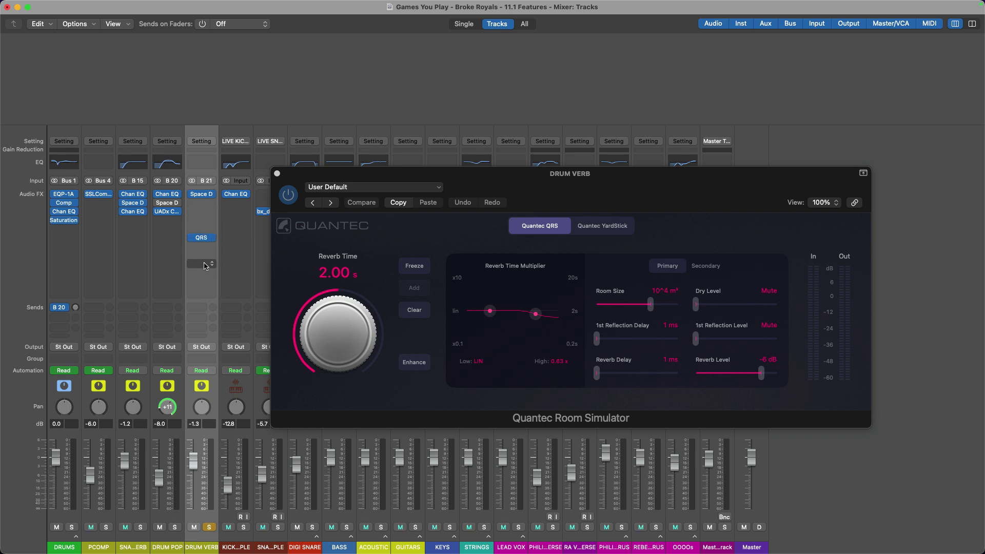
{"action": "left_click", "coordinate": [201, 194]}
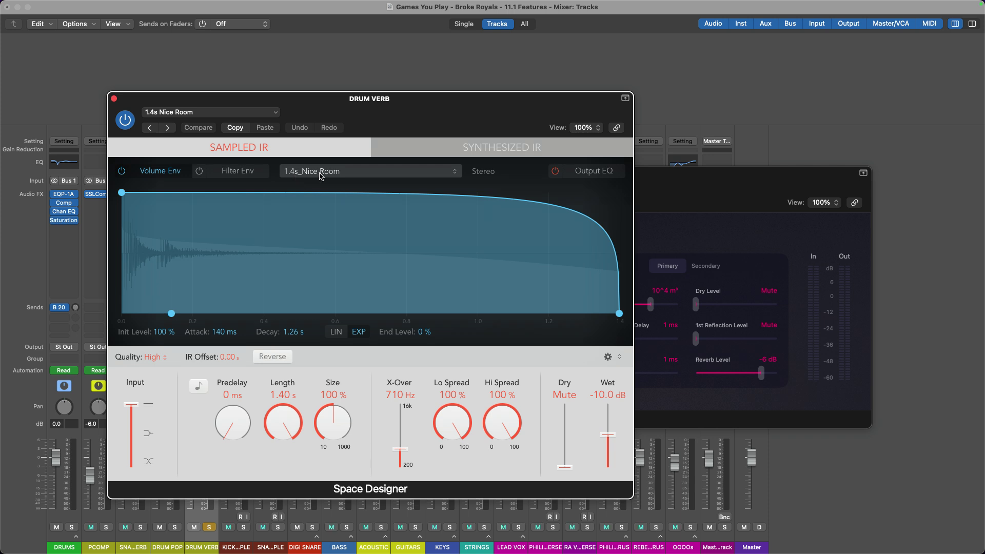
Step: Switch between the two plug-in windows, ending with Quantec Room Simulator in front of Space Designer
{"action": "left_click", "coordinate": [679, 204]}
{"action": "left_click", "coordinate": [128, 120]}
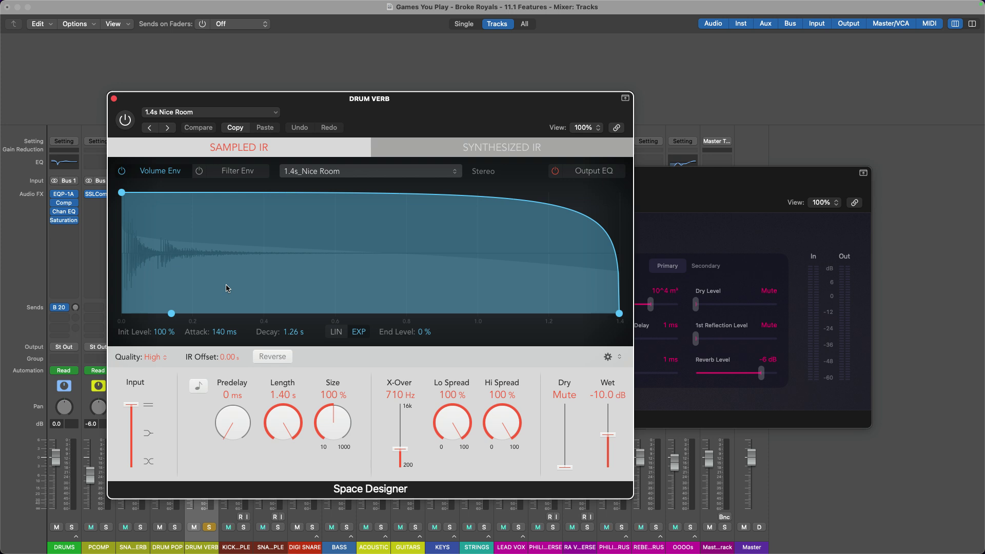
{"action": "left_click", "coordinate": [753, 200]}
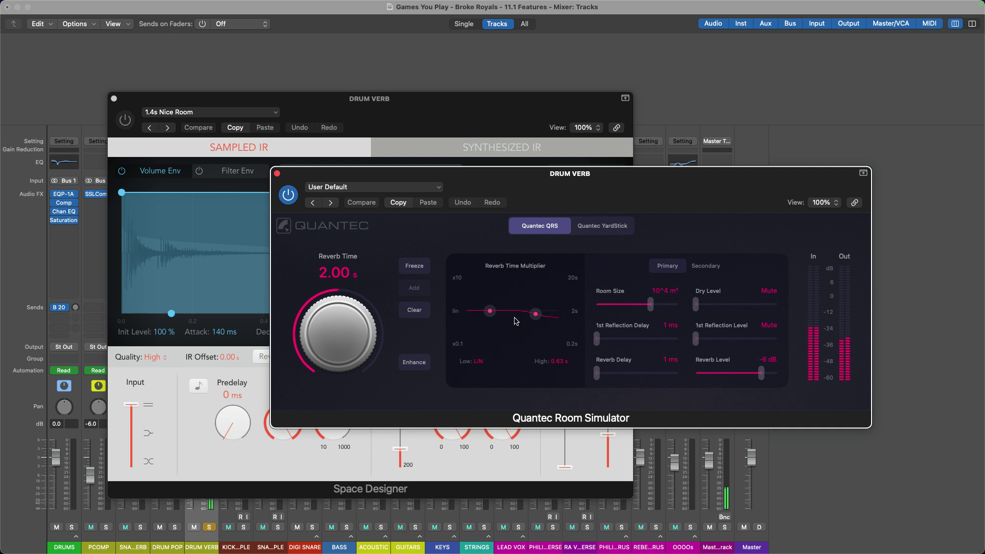
Step: Try the high and low reverb time multipliers, then lengthen the reverb time to 7.10 s
{"action": "left_click_drag", "start_coordinate": [534, 314], "coordinate": [496, 370]}
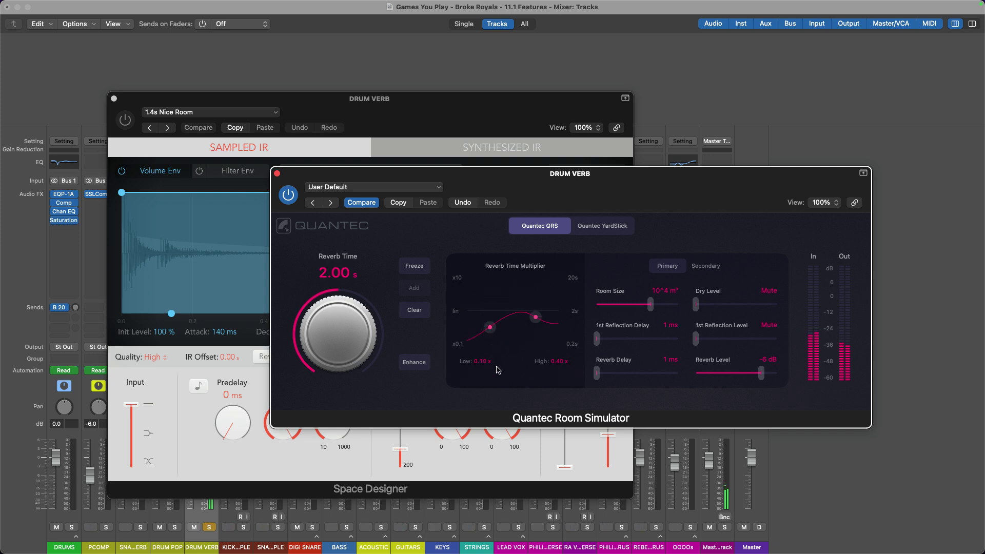
{"action": "double_click", "coordinate": [491, 331]}
{"action": "left_click_drag", "start_coordinate": [535, 317], "coordinate": [534, 315]}
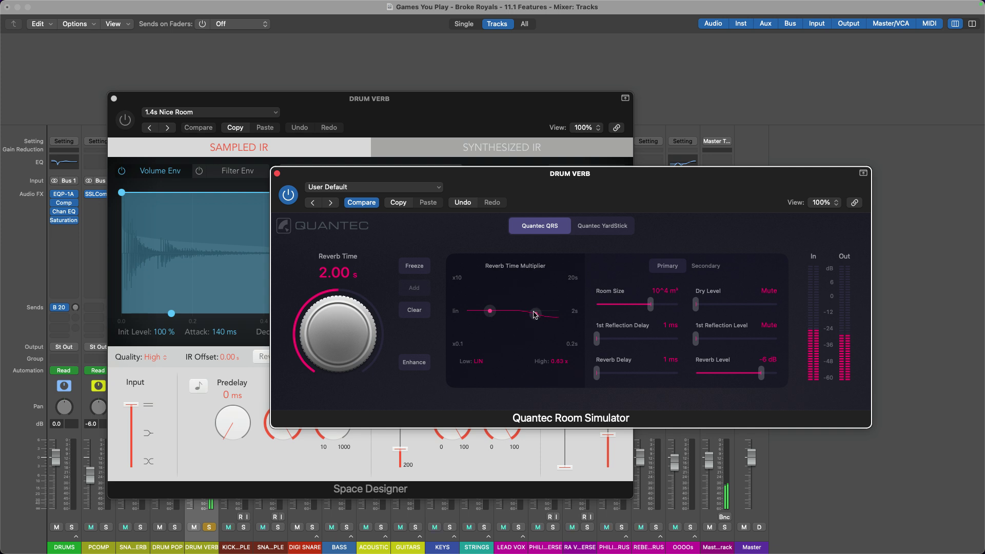
{"action": "left_click_drag", "start_coordinate": [356, 350], "coordinate": [358, 307]}
{"action": "left_click_drag", "start_coordinate": [353, 342], "coordinate": [590, 315]}
Step: Try several room sizes, then set reverb time to 1.40 s and room size to 10^4 m³
{"action": "left_click_drag", "start_coordinate": [650, 305], "coordinate": [674, 310]}
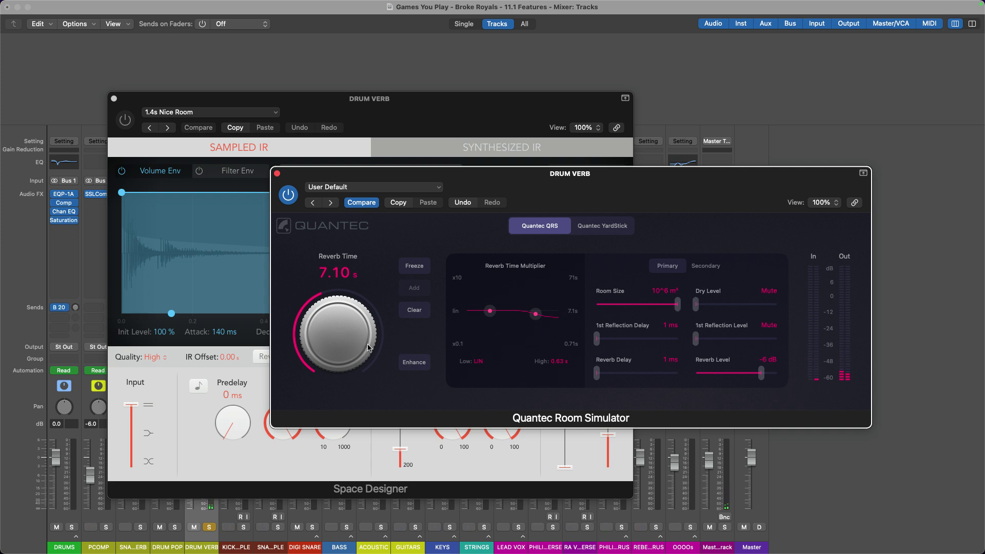
{"action": "left_click_drag", "start_coordinate": [676, 305], "coordinate": [650, 306]}
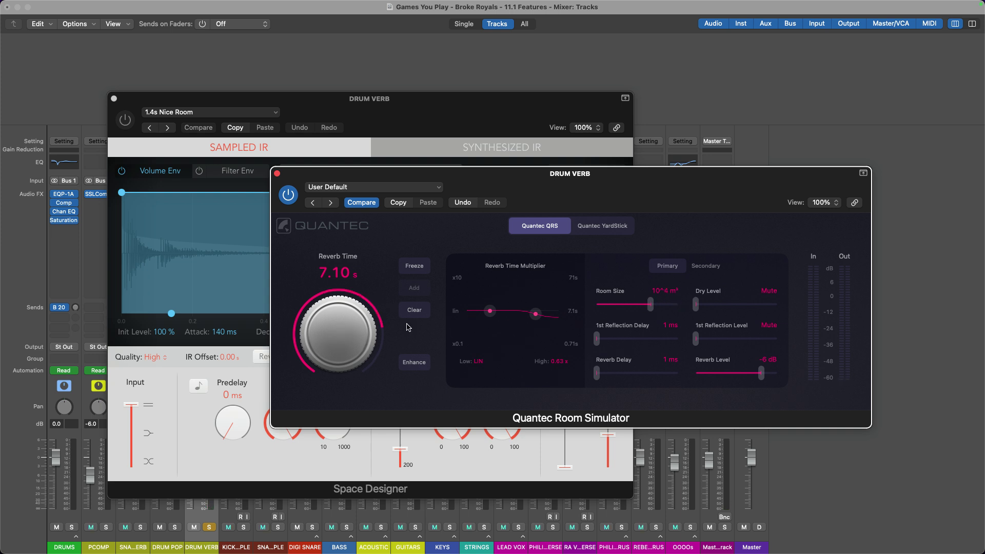
{"action": "left_click_drag", "start_coordinate": [359, 318], "coordinate": [349, 388]}
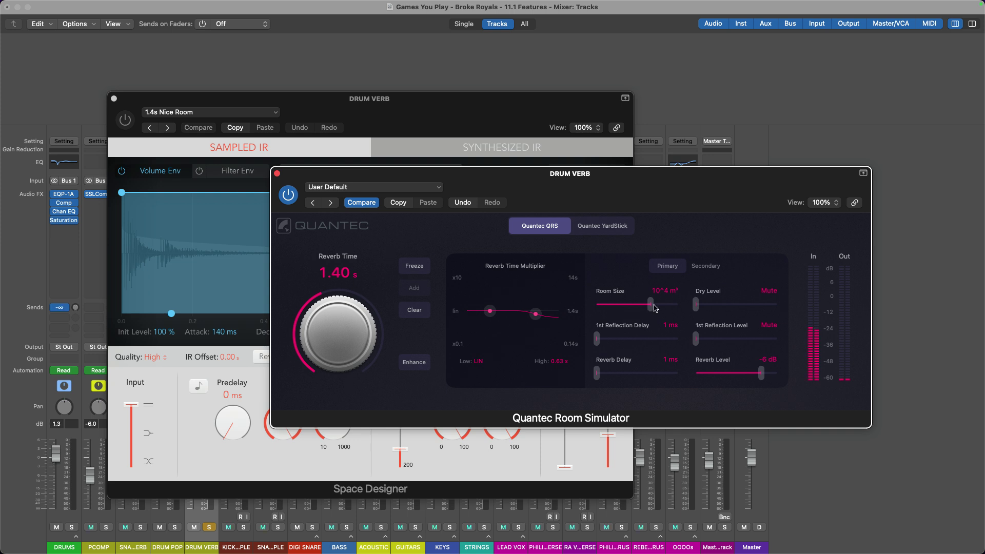
{"action": "mouse_move", "coordinate": [656, 307]}
{"action": "left_mouse_down"}
{"action": "mouse_move", "coordinate": [640, 307]}
{"action": "mouse_move", "coordinate": [651, 306]}
{"action": "left_mouse_up"}
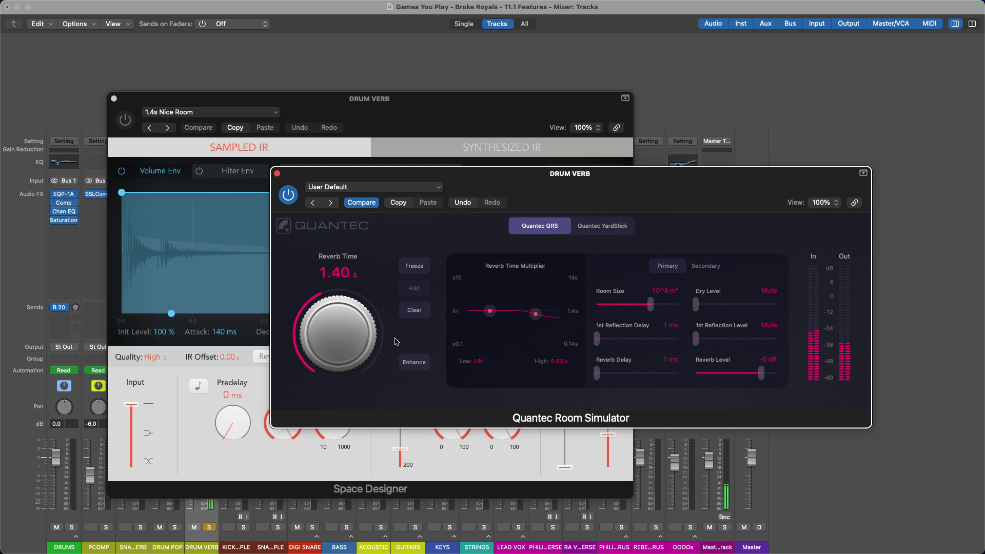
{"action": "mouse_move", "coordinate": [650, 306]}
{"action": "left_mouse_down"}
{"action": "mouse_move", "coordinate": [664, 307]}
{"action": "mouse_move", "coordinate": [639, 306]}
{"action": "mouse_move", "coordinate": [651, 306]}
{"action": "left_mouse_up"}
{"action": "mouse_move", "coordinate": [697, 339]}
{"action": "left_mouse_down"}
{"action": "mouse_move", "coordinate": [749, 343]}
{"action": "mouse_move", "coordinate": [681, 342]}
{"action": "left_mouse_up"}
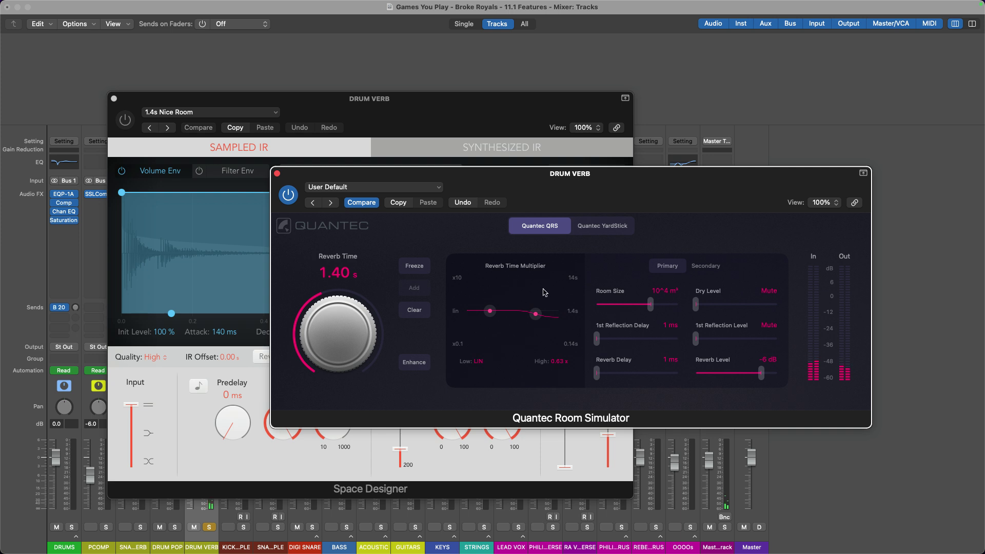
{"action": "left_click", "coordinate": [290, 197]}
{"action": "left_click", "coordinate": [139, 100]}
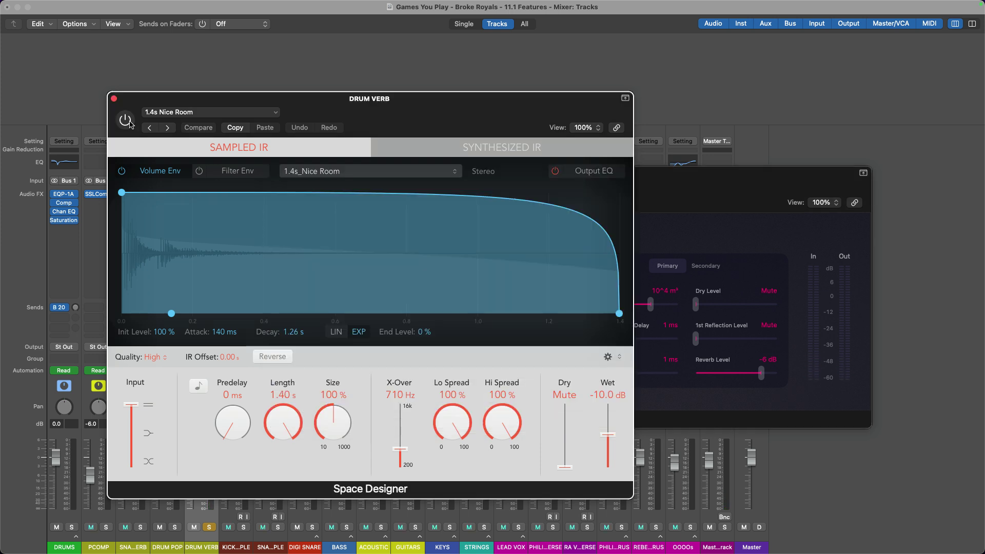
{"action": "left_click", "coordinate": [128, 121]}
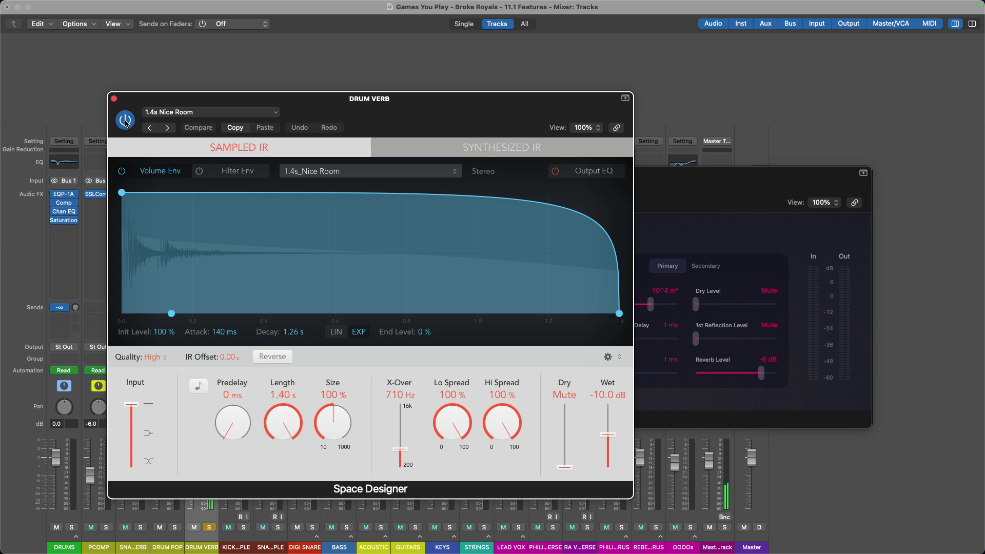
{"action": "left_click", "coordinate": [671, 204]}
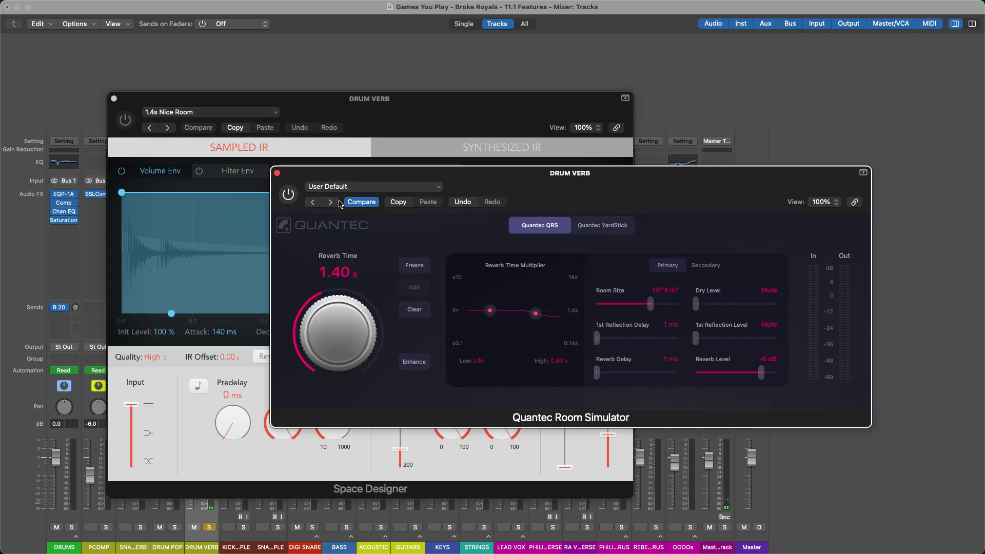
{"action": "key", "text": "space"}
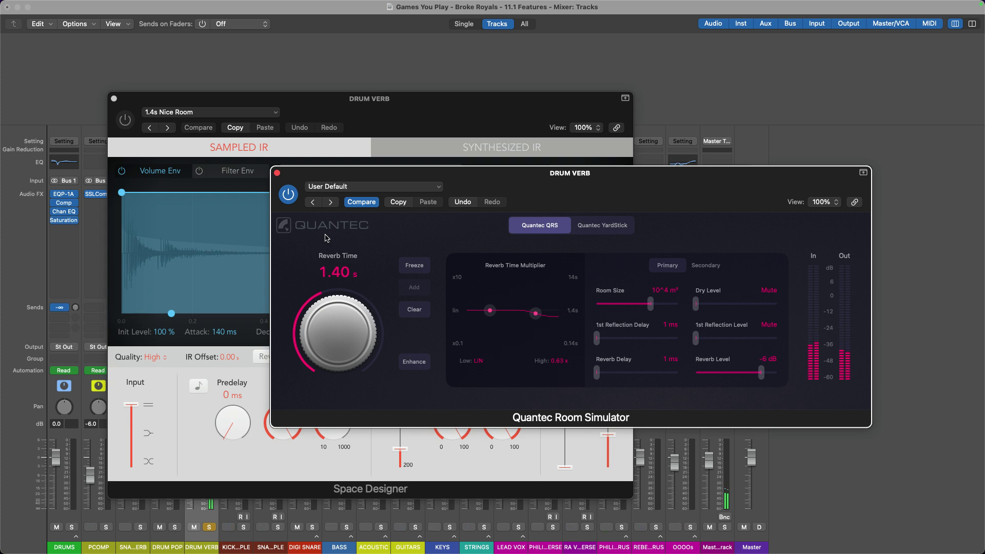
Step: Close both the Quantec and Space Designer windows, then reopen only DRUM VERB's QRS window
{"action": "left_click", "coordinate": [278, 172]}
{"action": "left_click", "coordinate": [114, 98]}
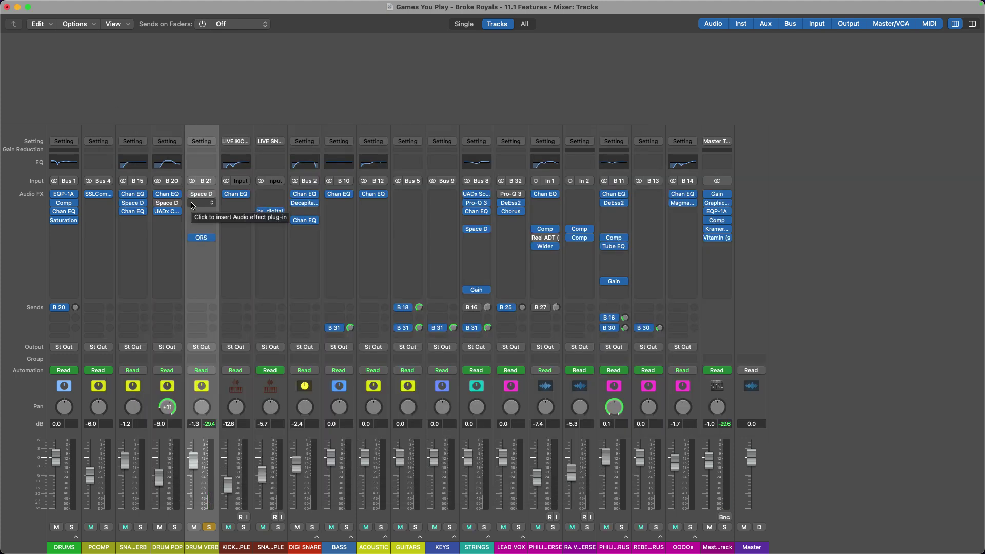
{"action": "left_click", "coordinate": [201, 238]}
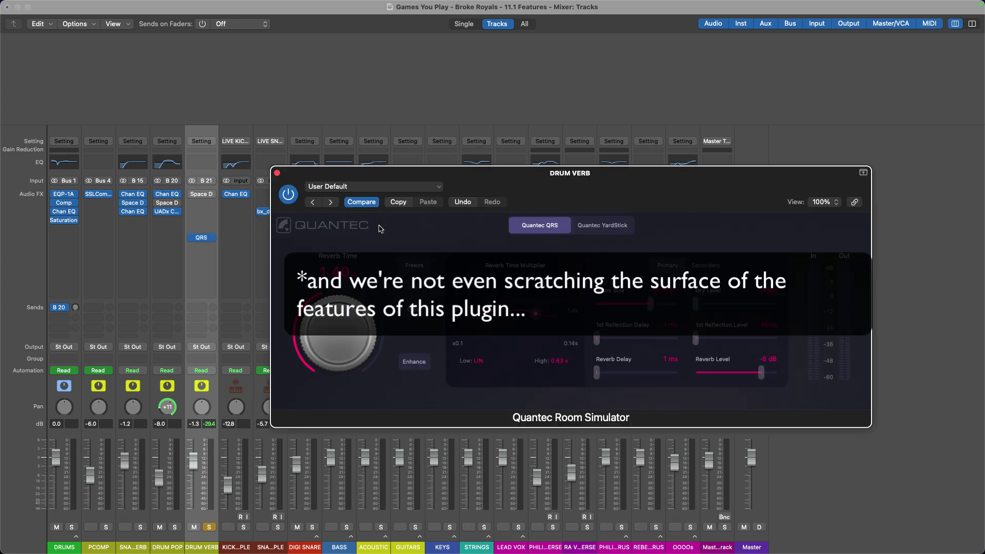